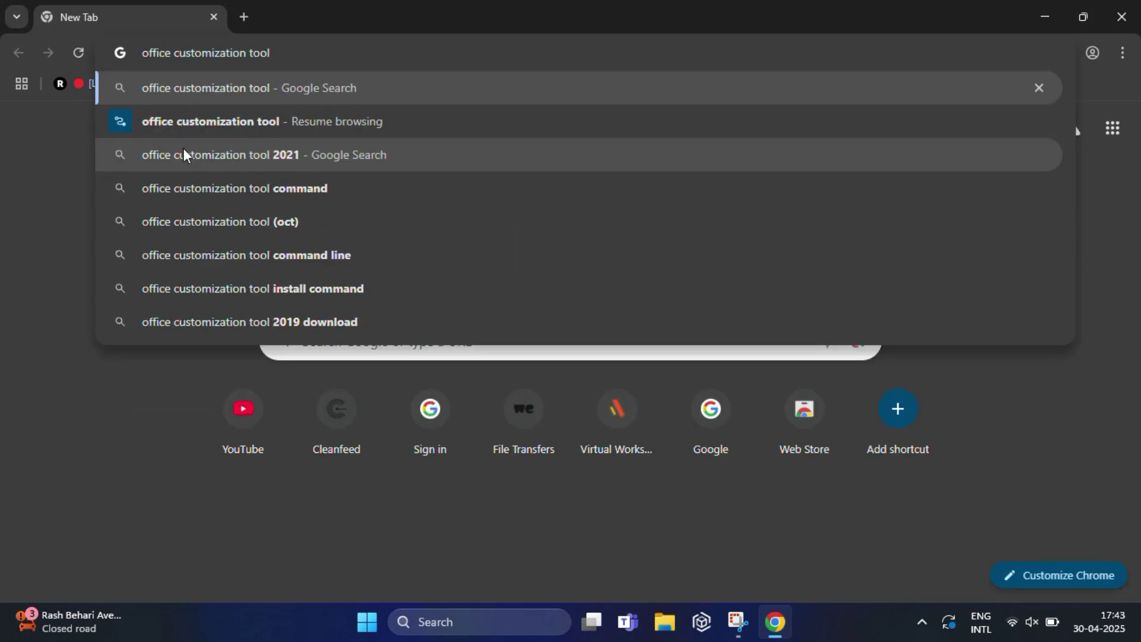
type(" 2021")
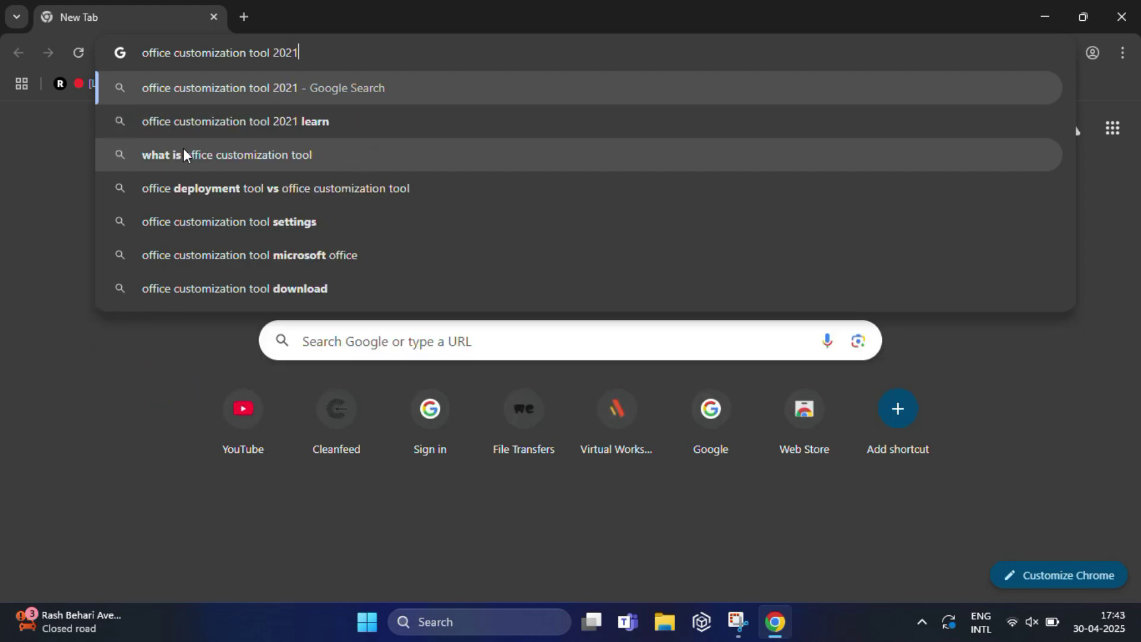
Step: Search Google for 'office customization tool 2021'
key("Return")
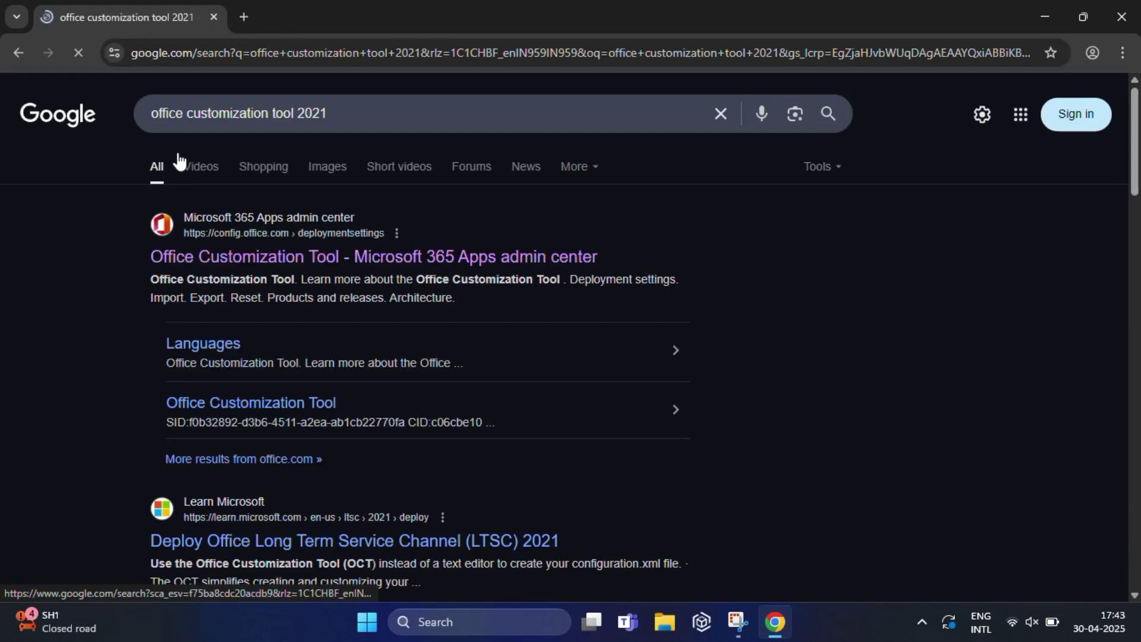
Step: Open the admin center page and pick 64-bit Office LTSC Professional Plus 2021 - Volume License
left_click(282, 259)
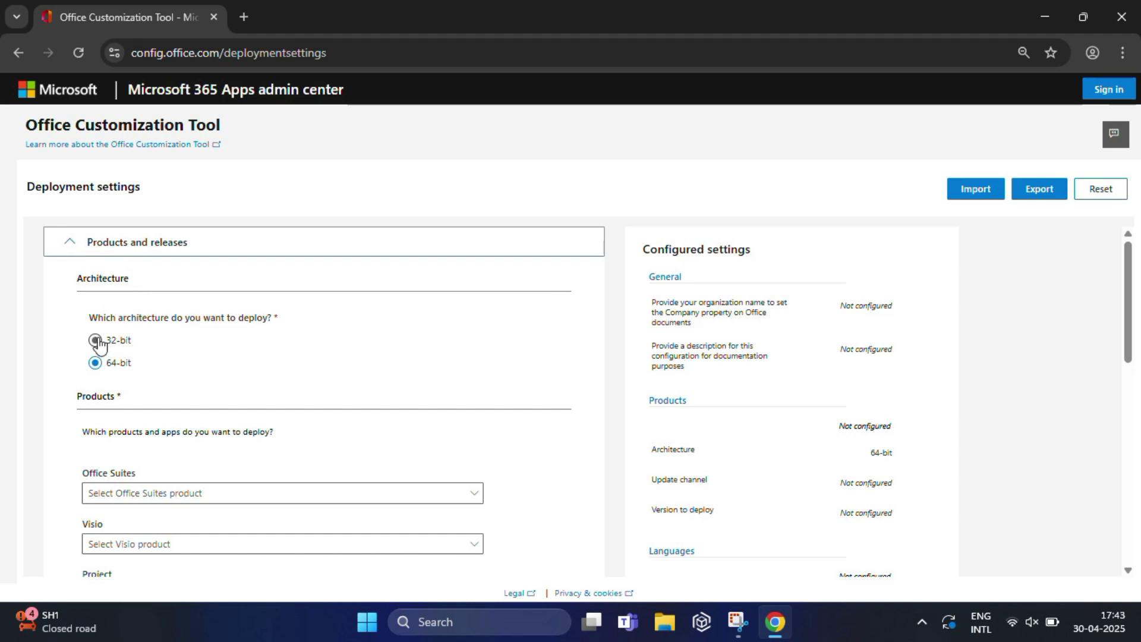
left_click(96, 339)
left_click(95, 362)
scroll(237, 384, "down", 2)
scroll(237, 383, "down", 2)
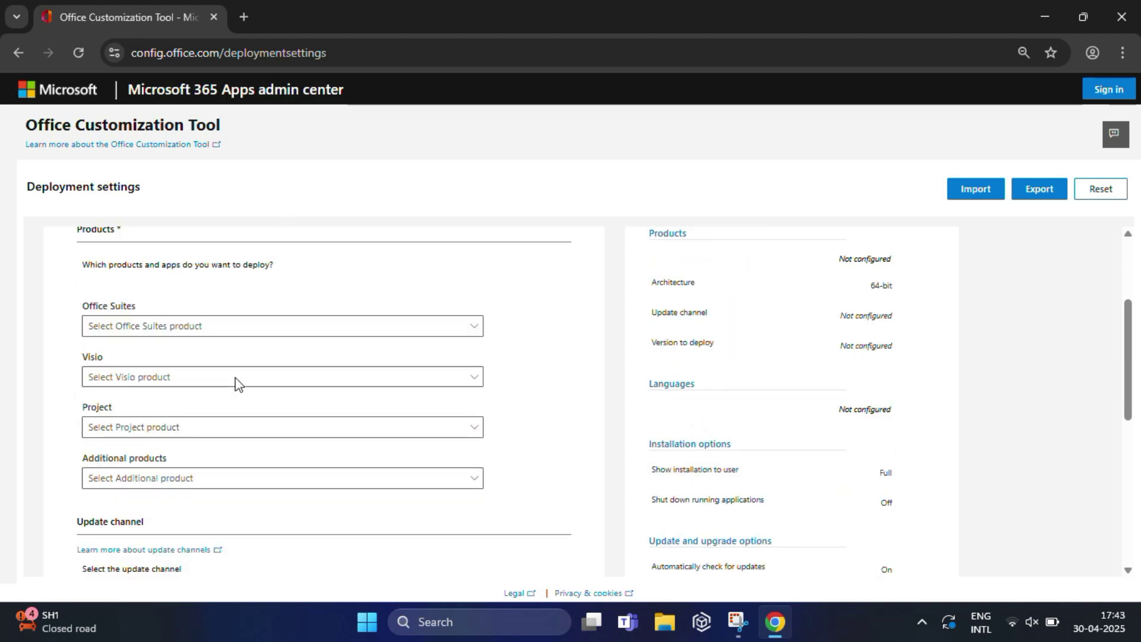
scroll(123, 302, "up", 1)
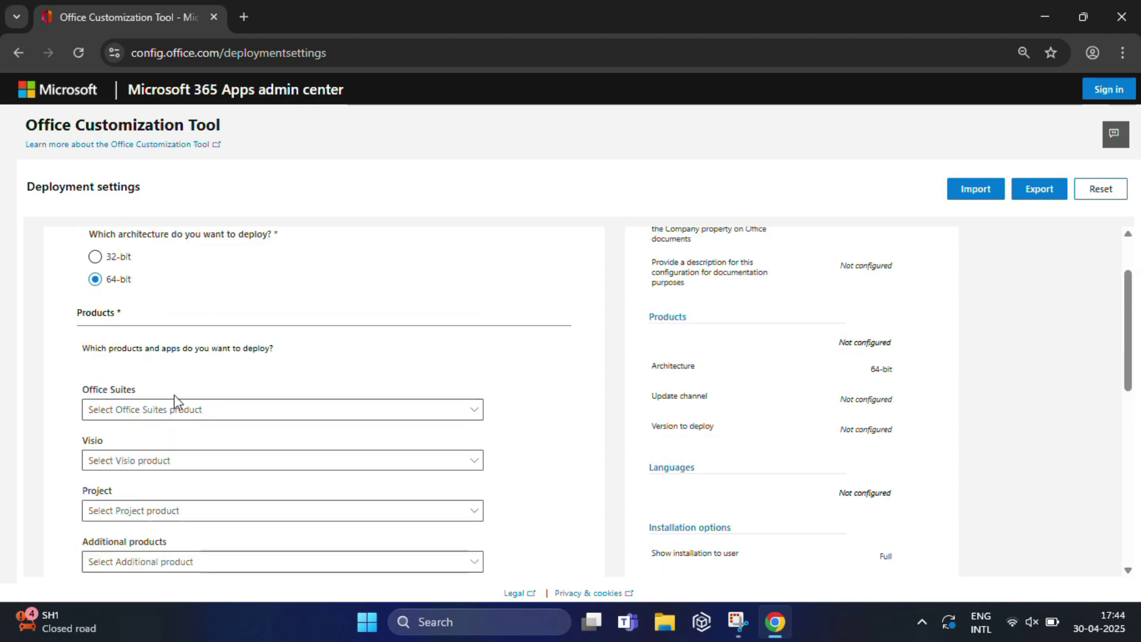
scroll(173, 410, "down", 2)
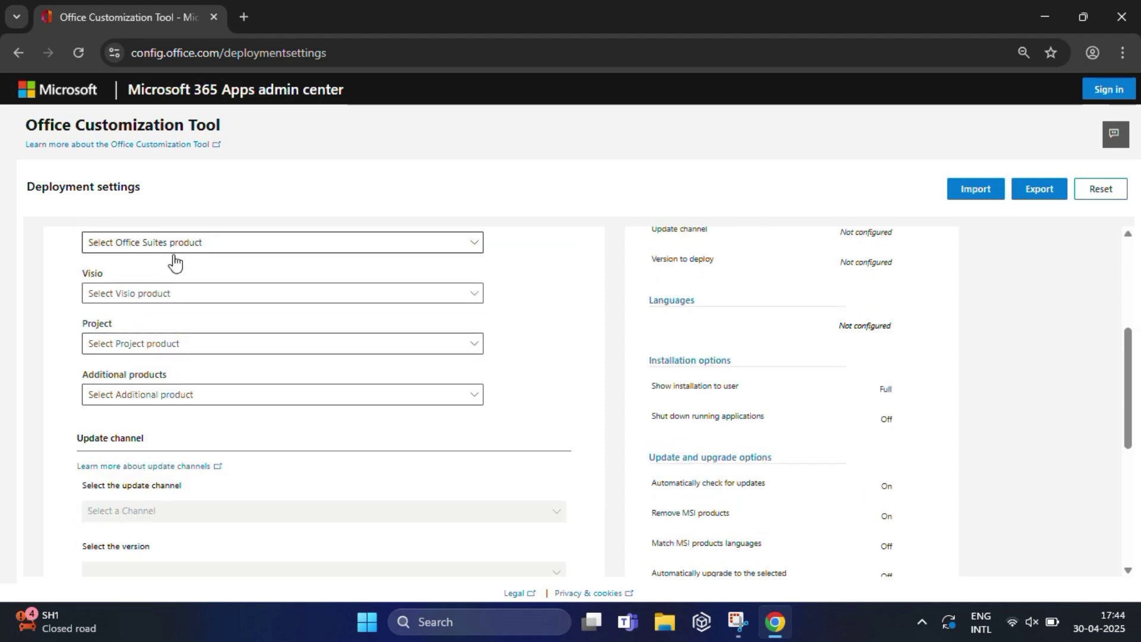
scroll(179, 285, "up", 1)
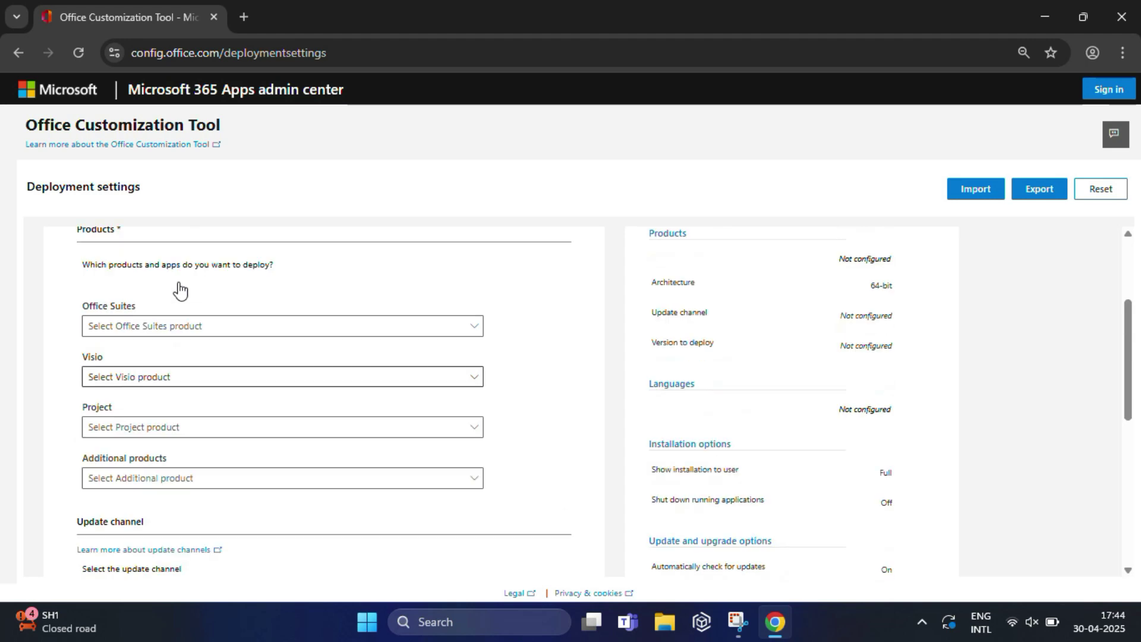
left_click(468, 327)
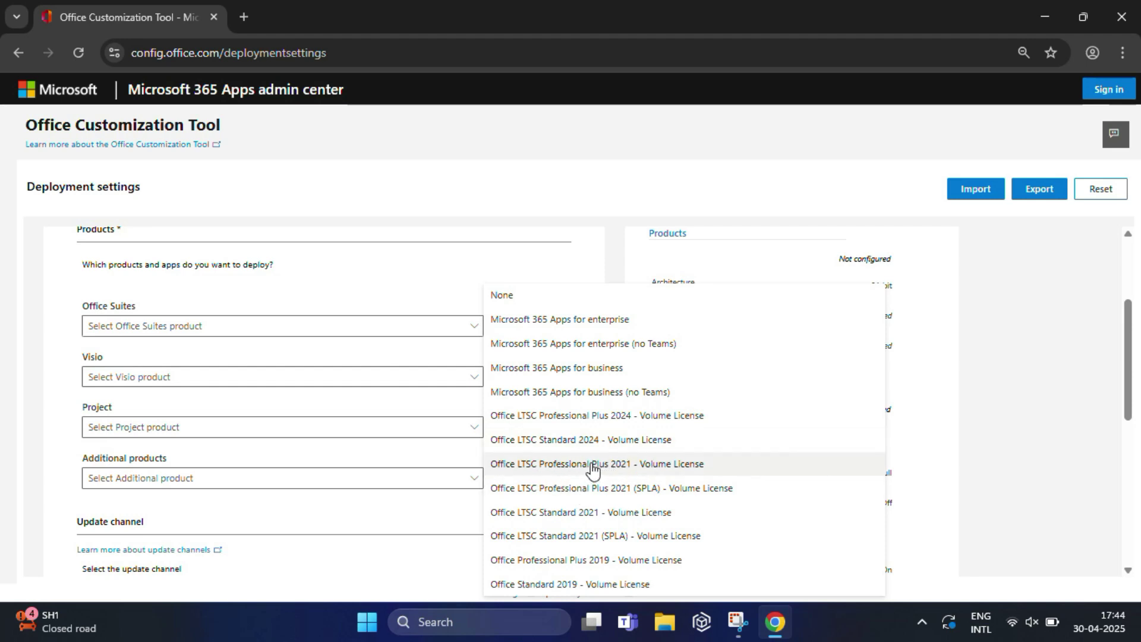
left_click(593, 469)
scroll(516, 386, "down", 2)
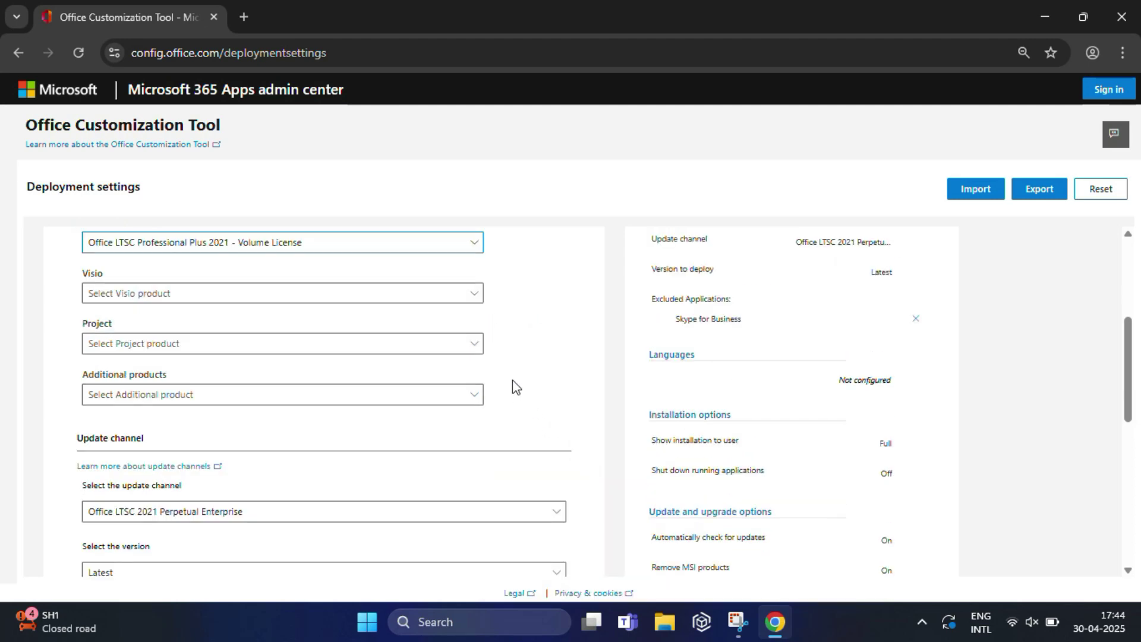
scroll(516, 386, "down", 2)
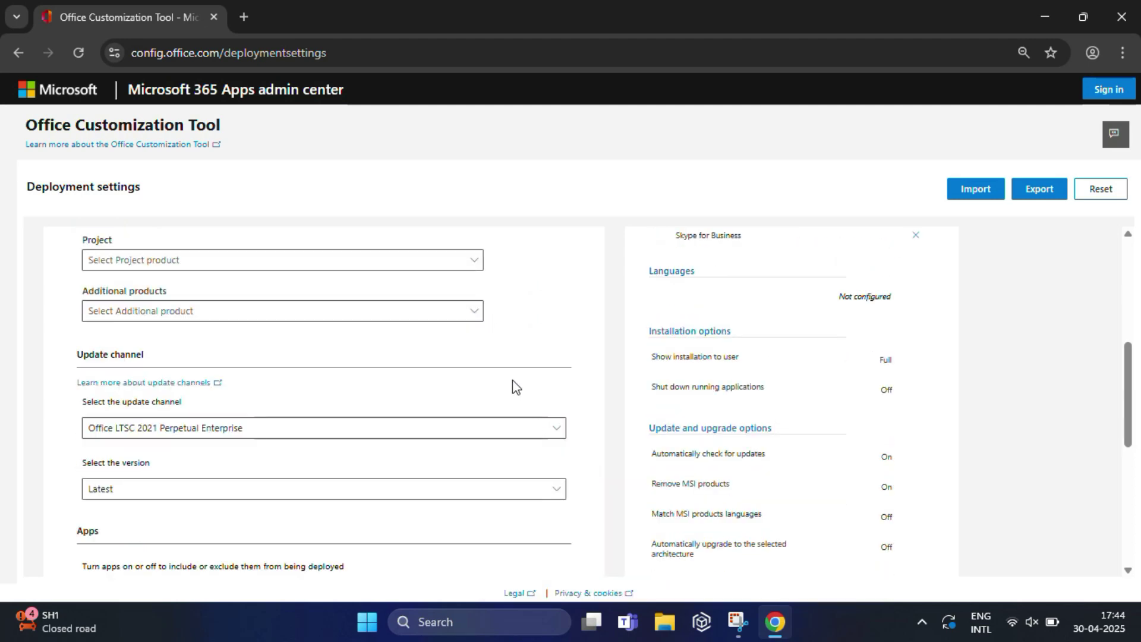
scroll(512, 380, "down", 3)
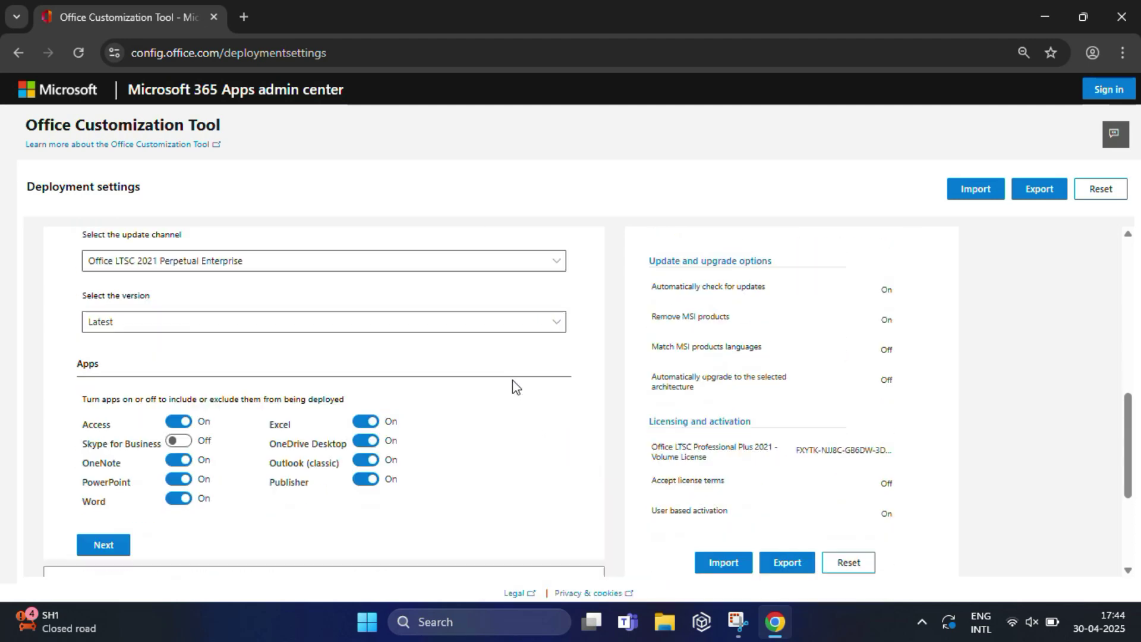
scroll(513, 380, "down", 1)
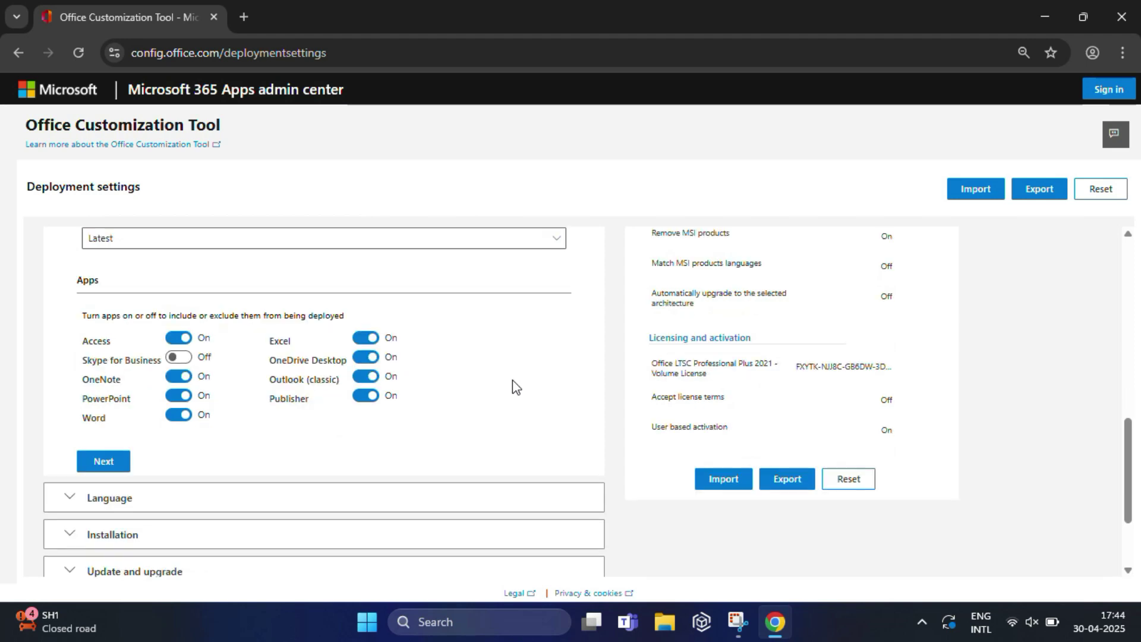
Step: Exclude Access, OneNote, OneDrive Desktop and Outlook (classic), keeping Excel, PowerPoint and Word
left_click(177, 340)
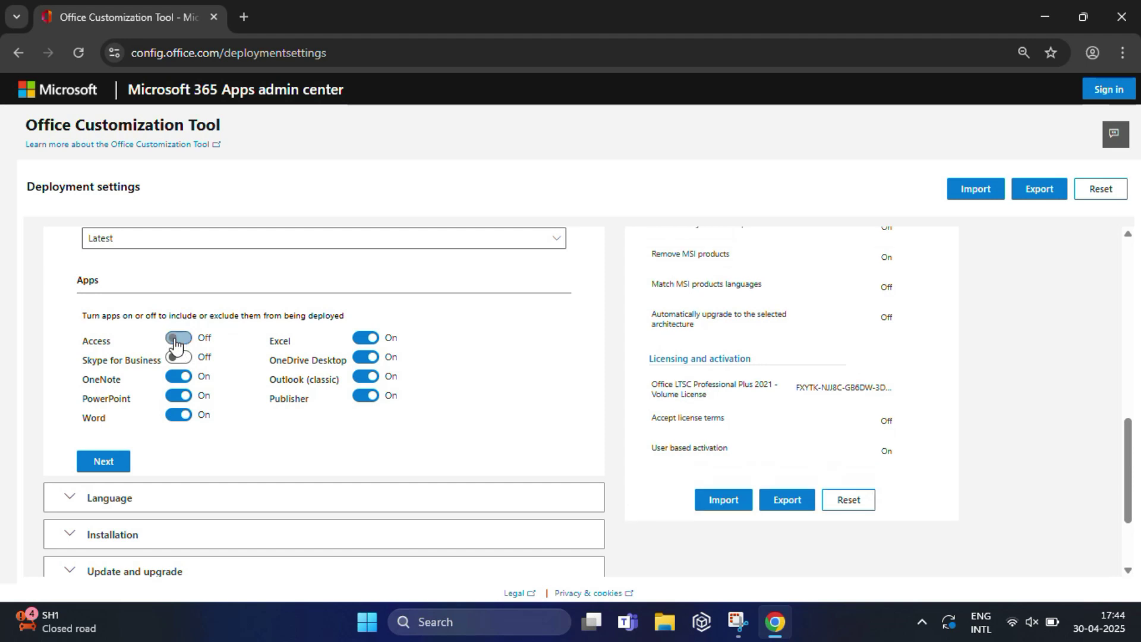
left_click(178, 377)
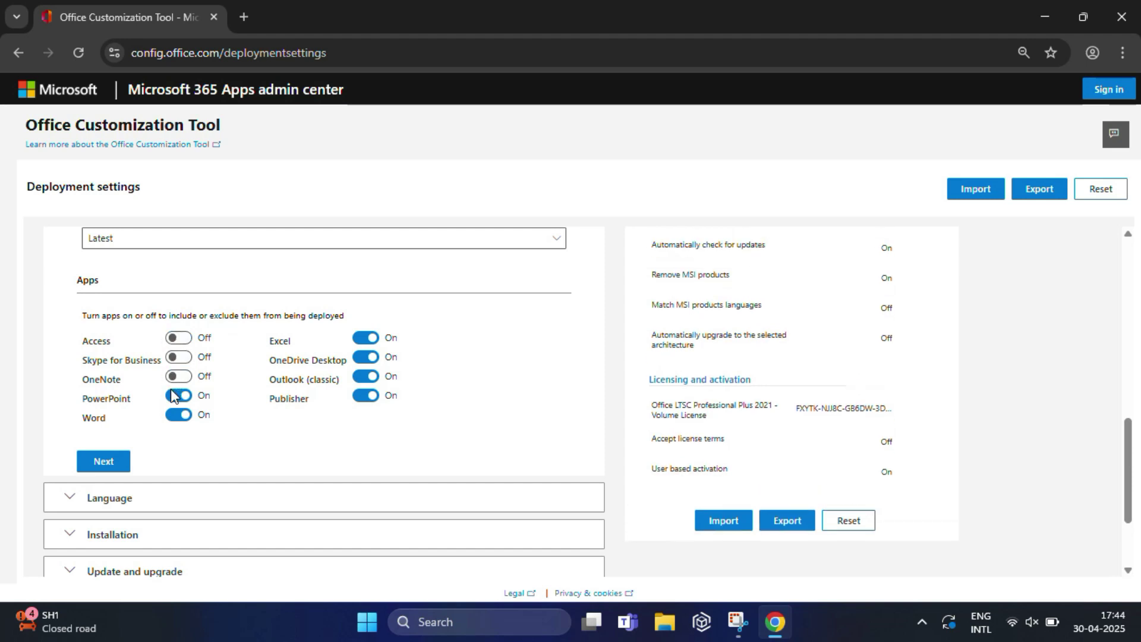
left_click(364, 357)
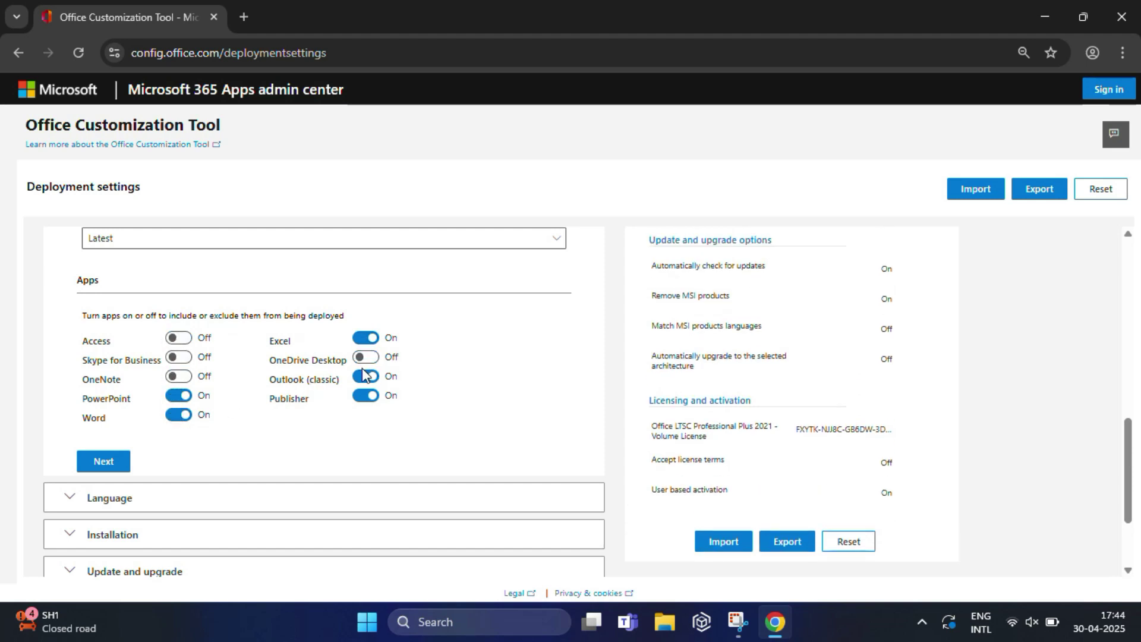
left_click(364, 378)
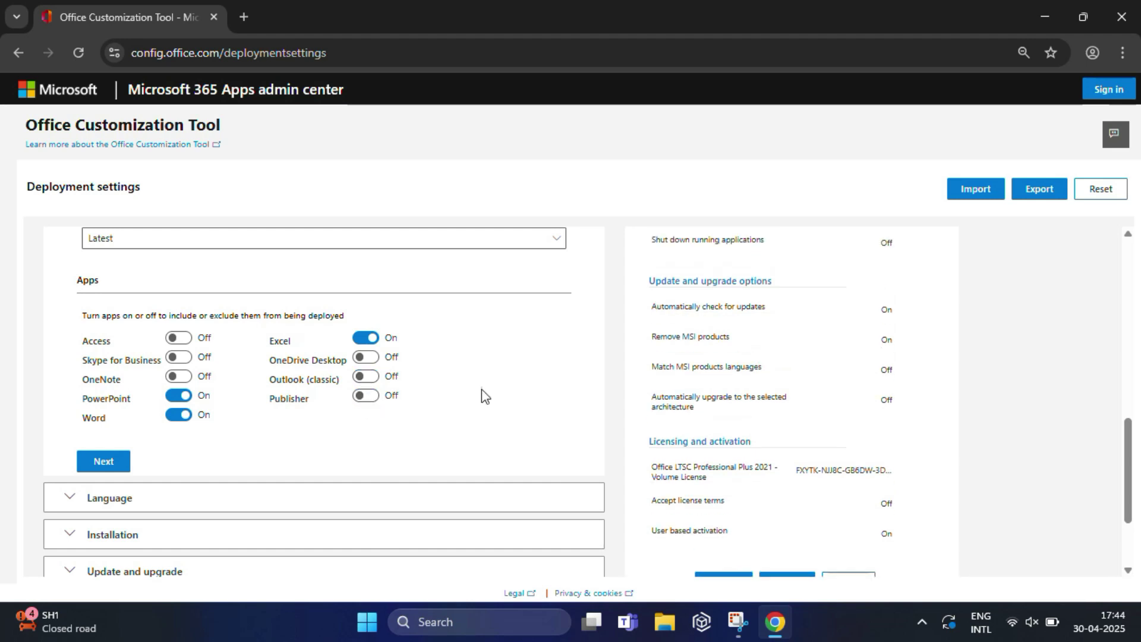
left_click(103, 461)
Step: Set English (United States) as primary language and keep the default installation options
left_click(170, 381)
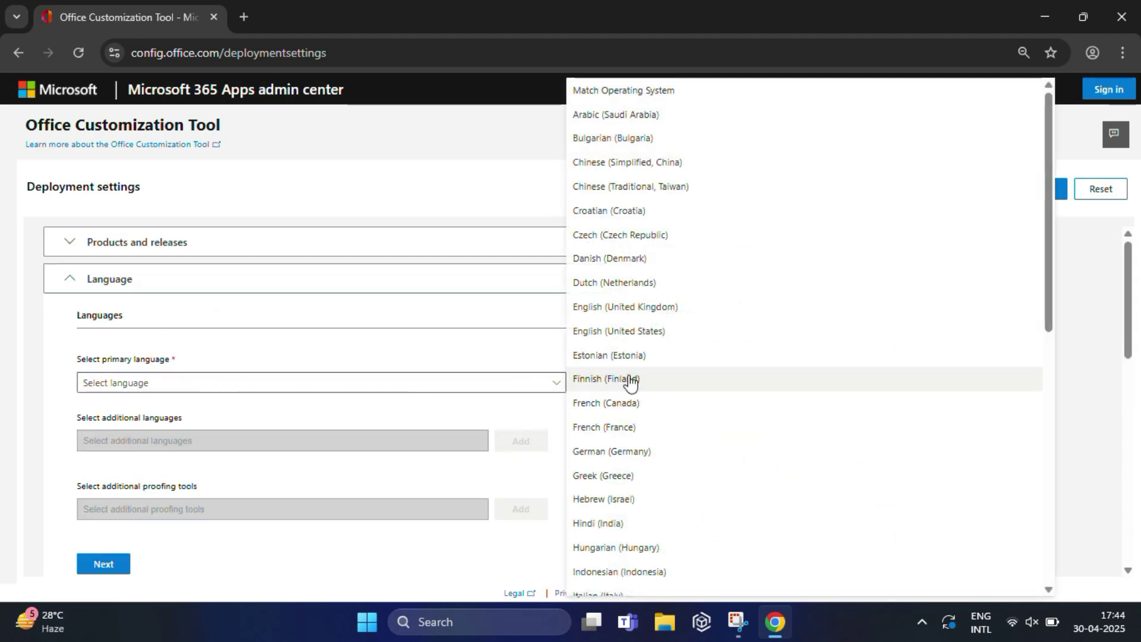
left_click(623, 331)
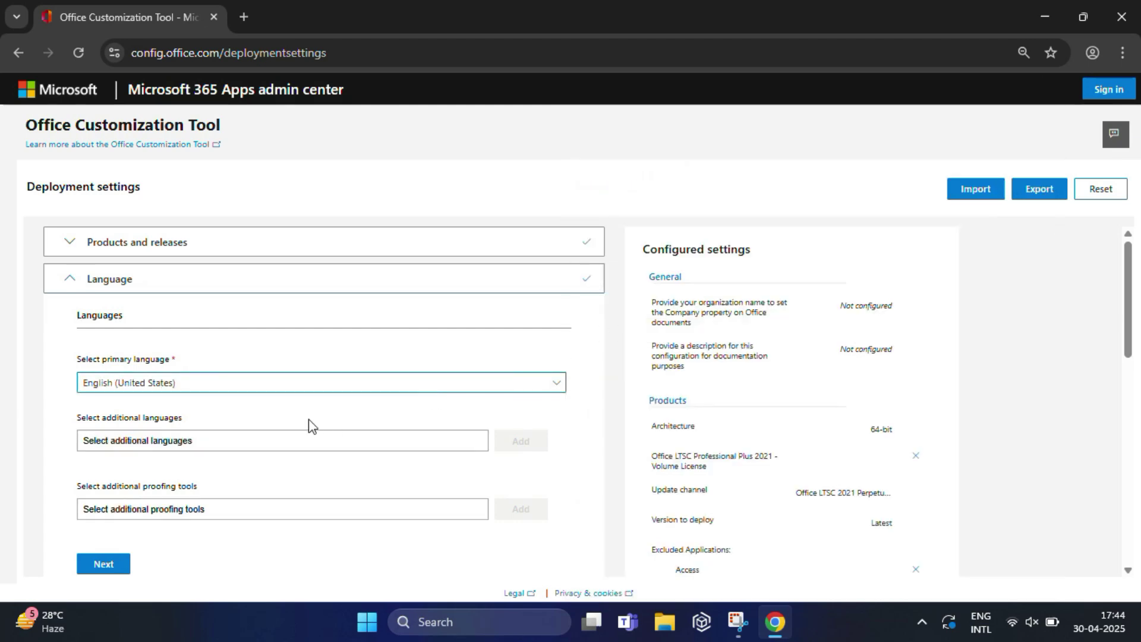
scroll(298, 412, "down", 2)
scroll(299, 411, "down", 1)
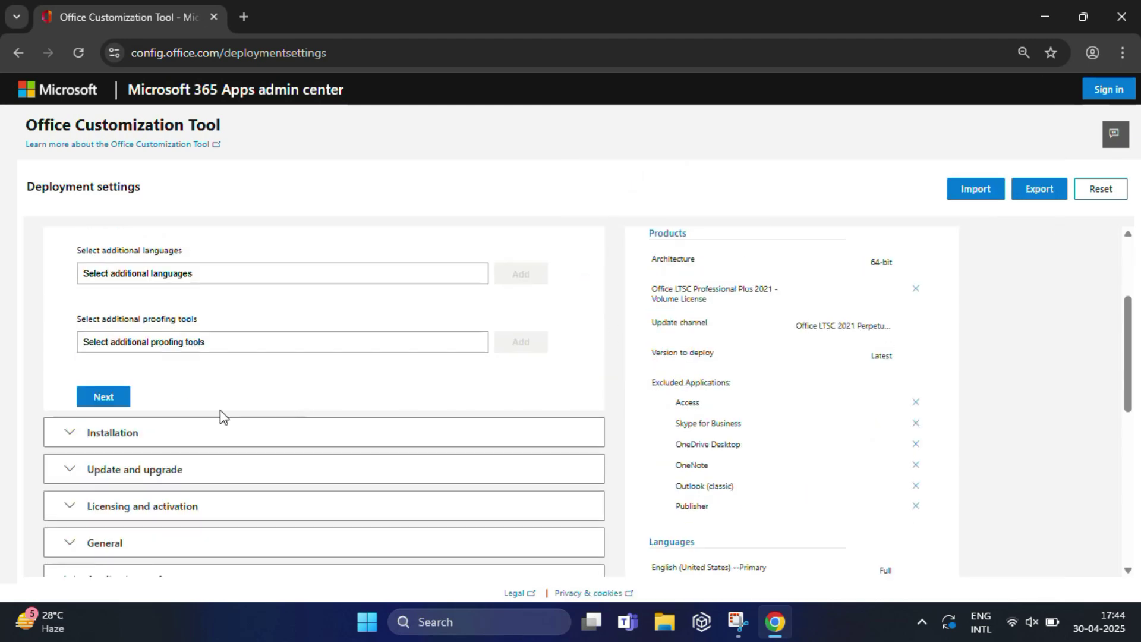
left_click(102, 395)
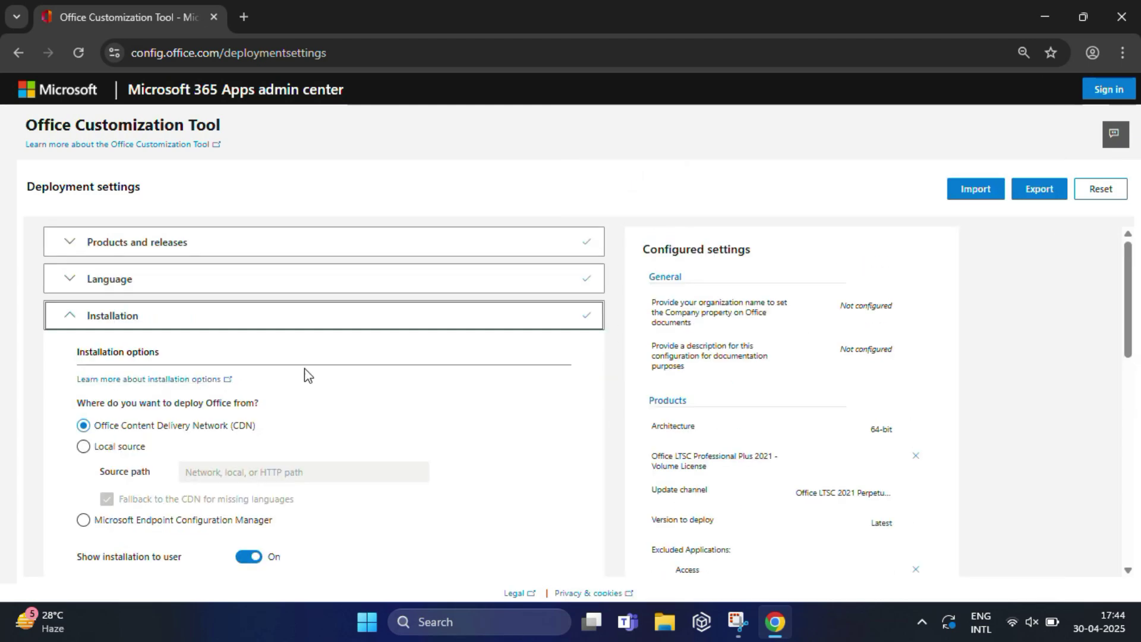
scroll(306, 375, "down", 1)
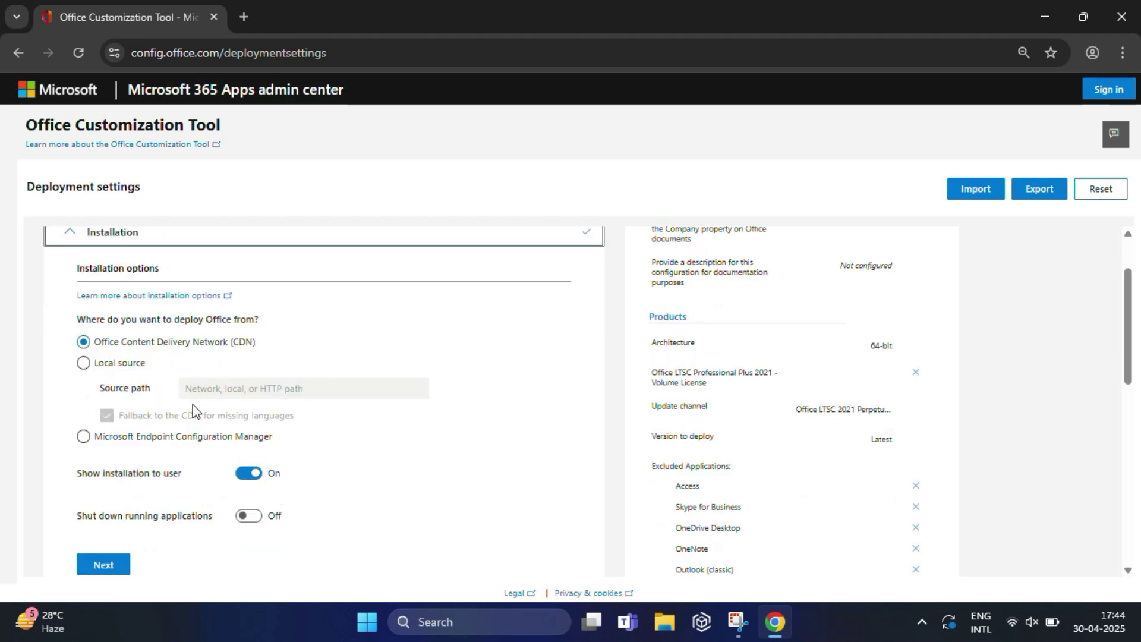
scroll(176, 423, "down", 1)
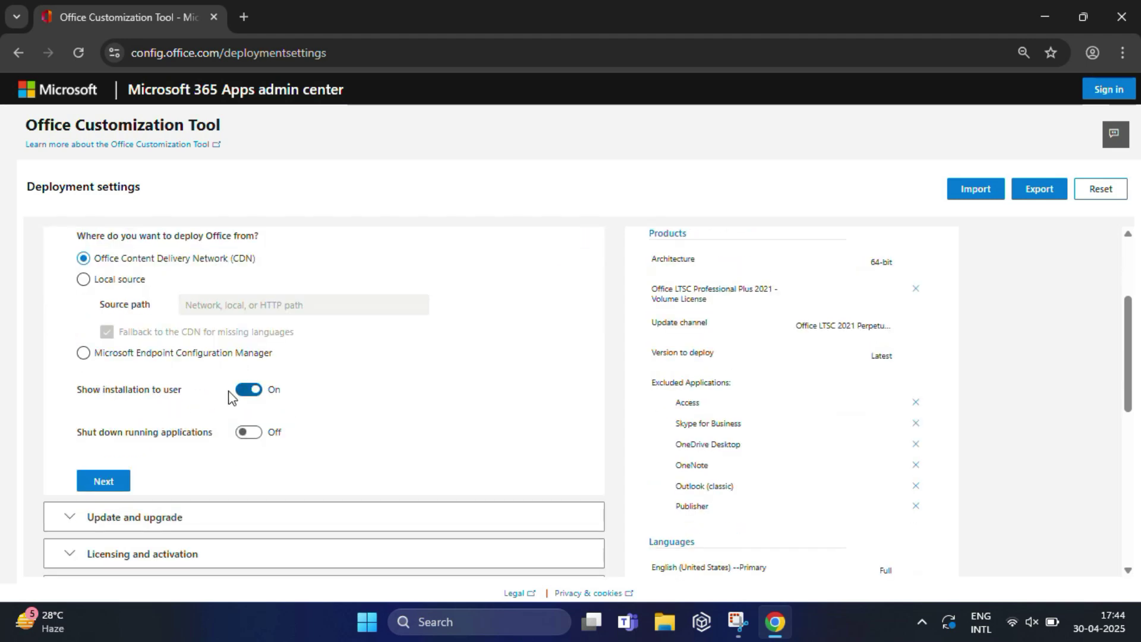
left_click(106, 482)
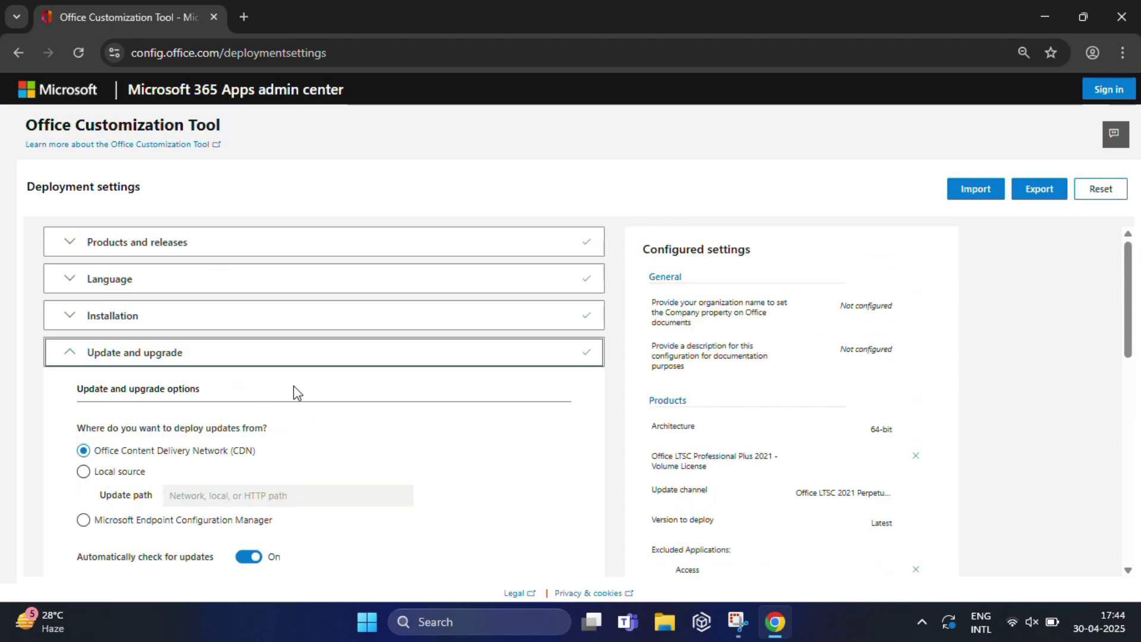
scroll(293, 389, "down", 1)
scroll(293, 390, "down", 1)
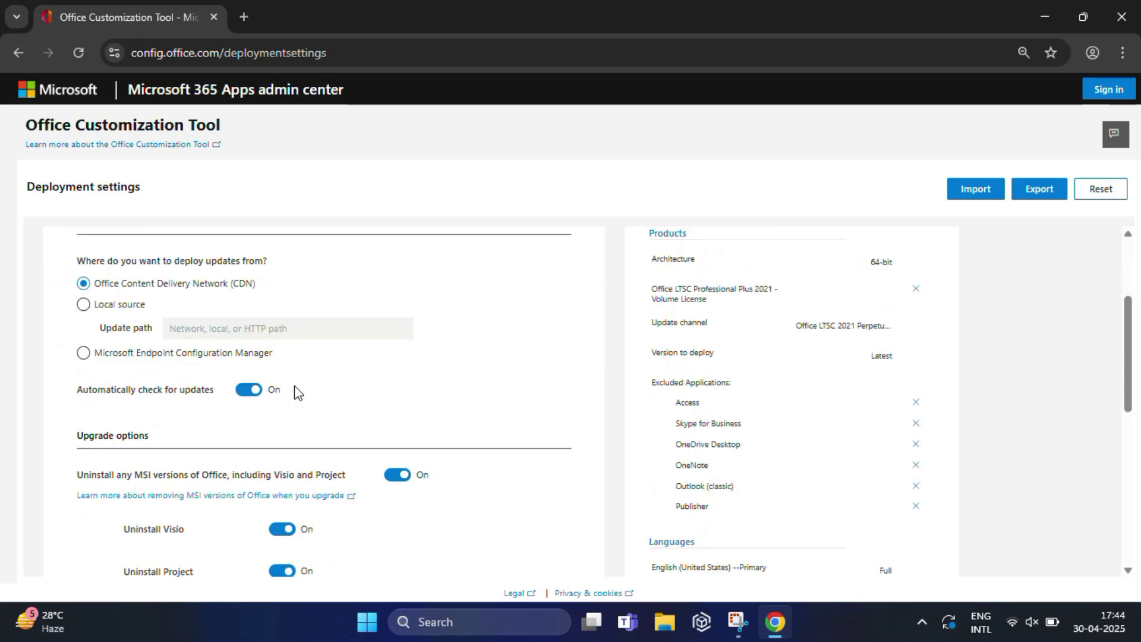
scroll(170, 386, "down", 2)
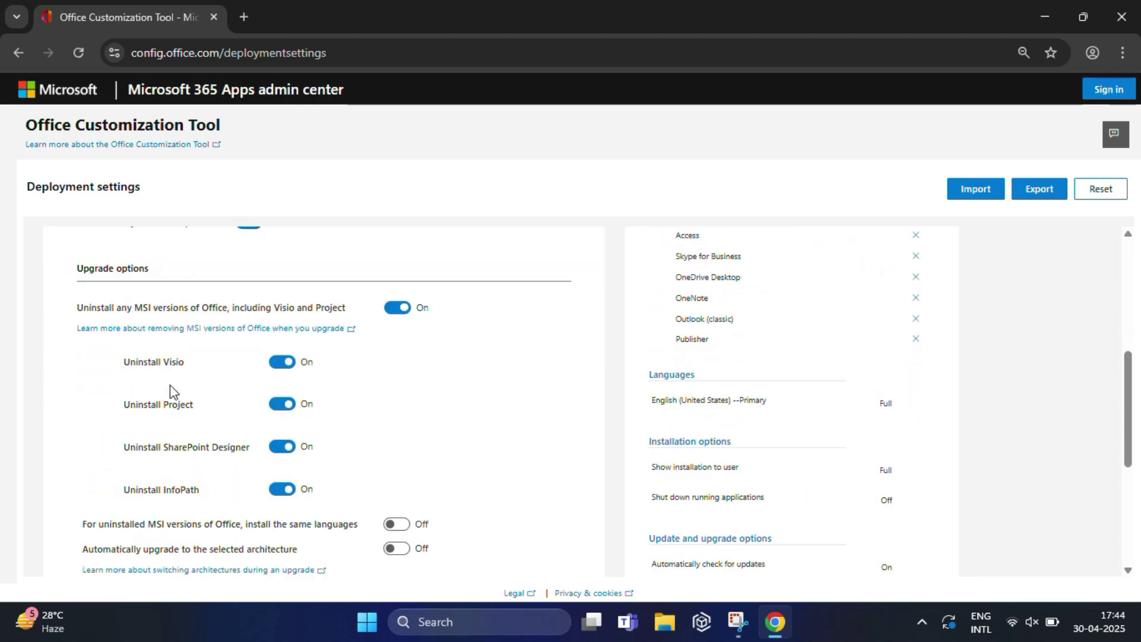
scroll(204, 390, "down", 2)
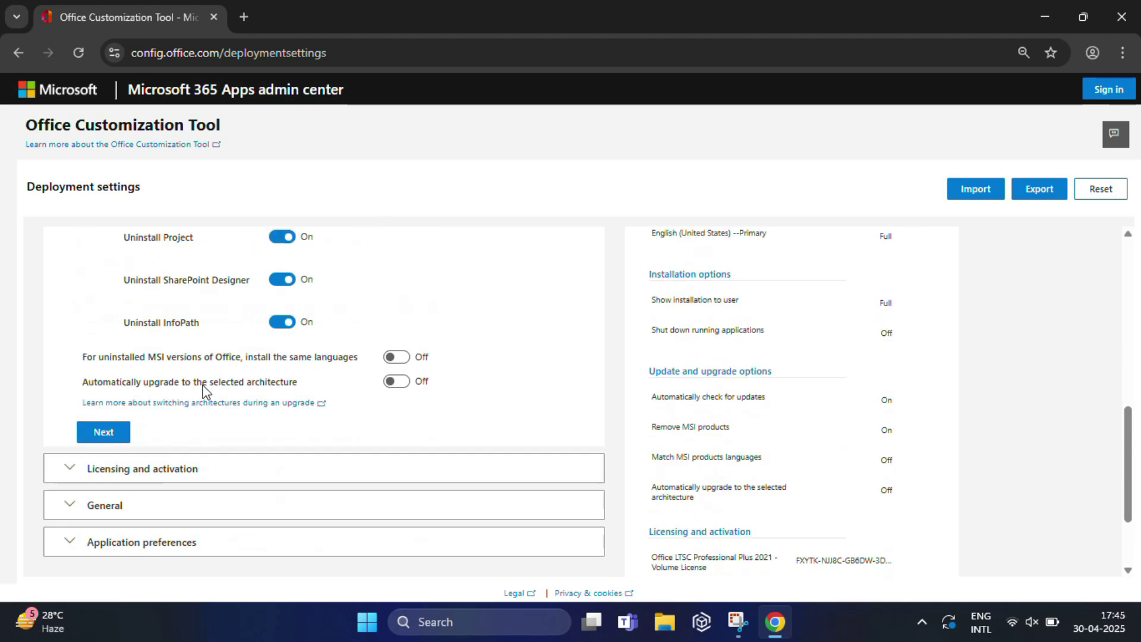
Step: Automatically accept the license terms, finish the remaining settings, and start the export
left_click(103, 432)
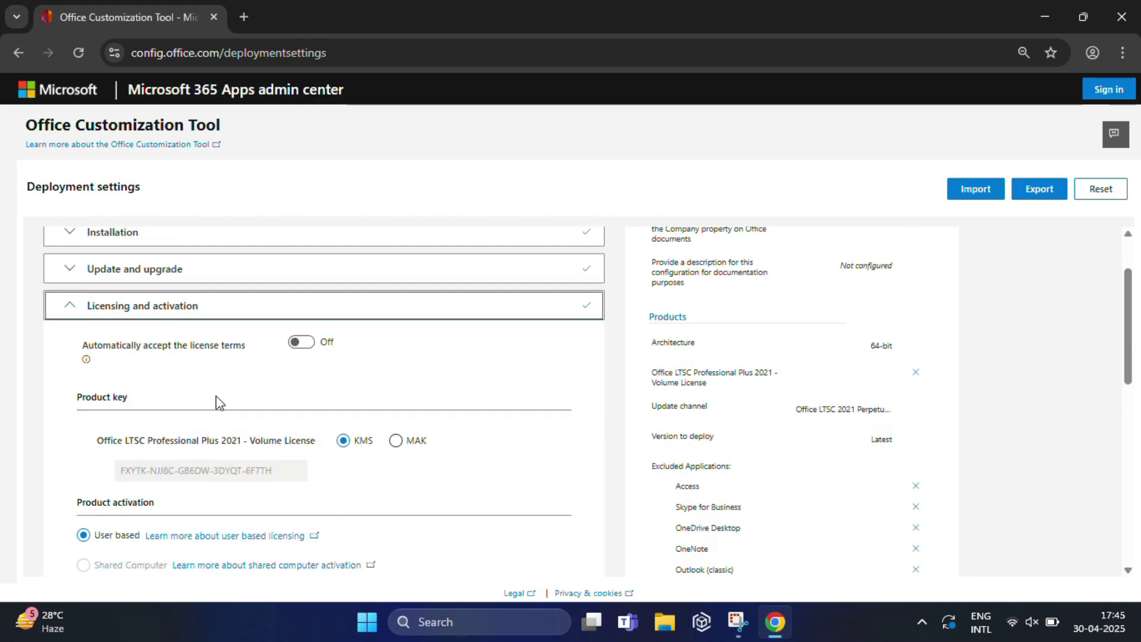
left_click(302, 341)
scroll(249, 409, "down", 2)
scroll(339, 421, "down", 2)
scroll(452, 402, "down", 2)
scroll(452, 402, "down", 2)
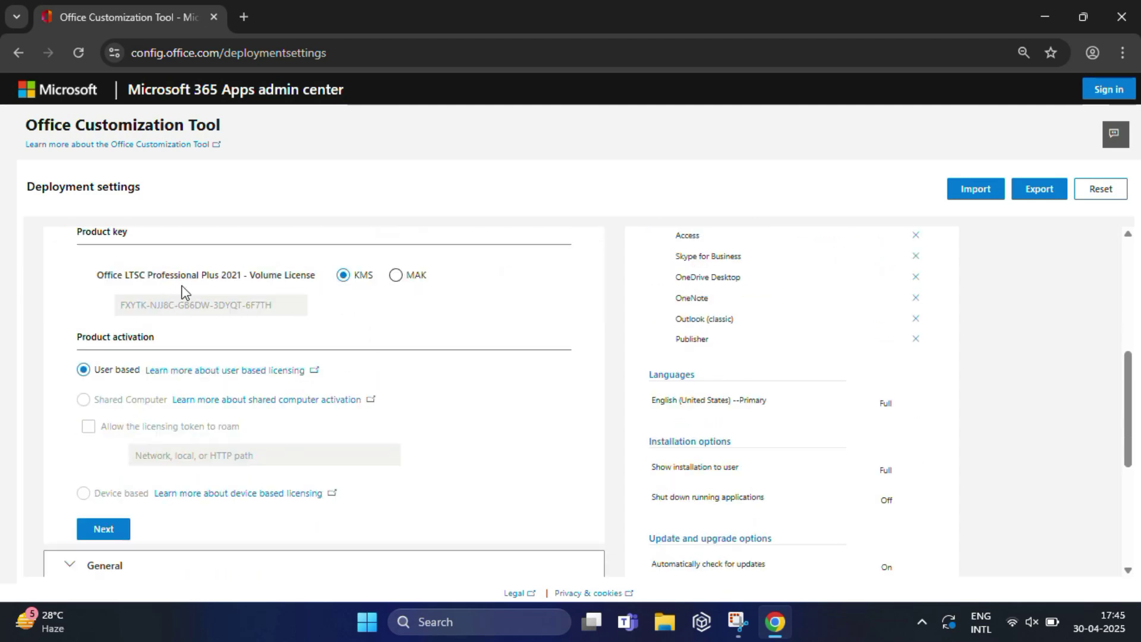
left_click(104, 528)
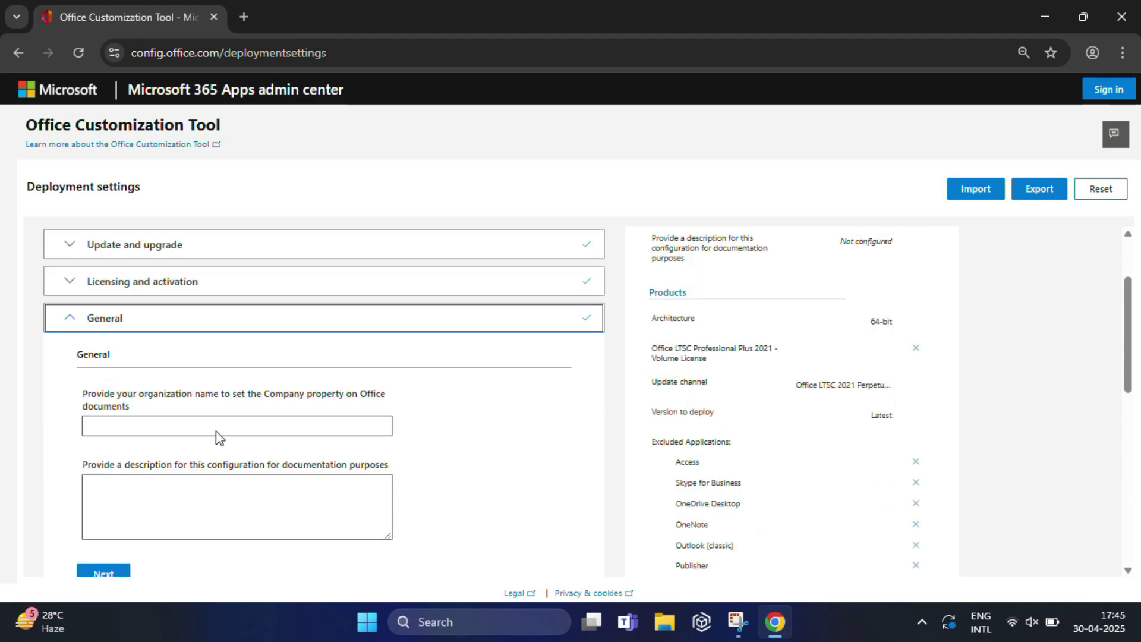
scroll(216, 433, "down", 2)
left_click(103, 489)
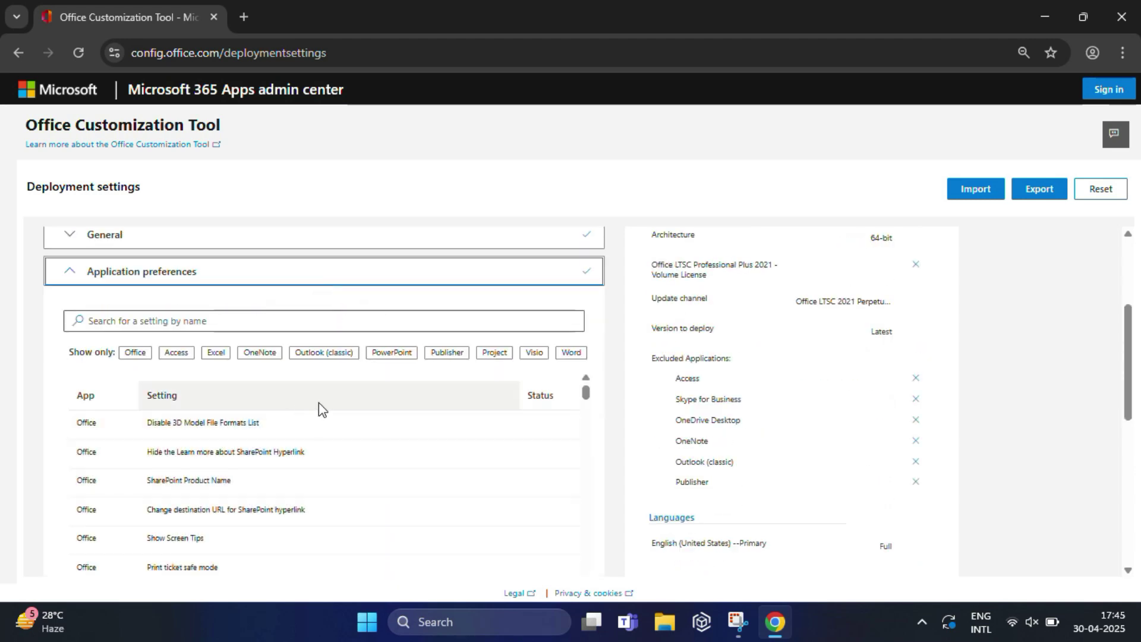
scroll(318, 409, "down", 8)
scroll(535, 420, "down", 8)
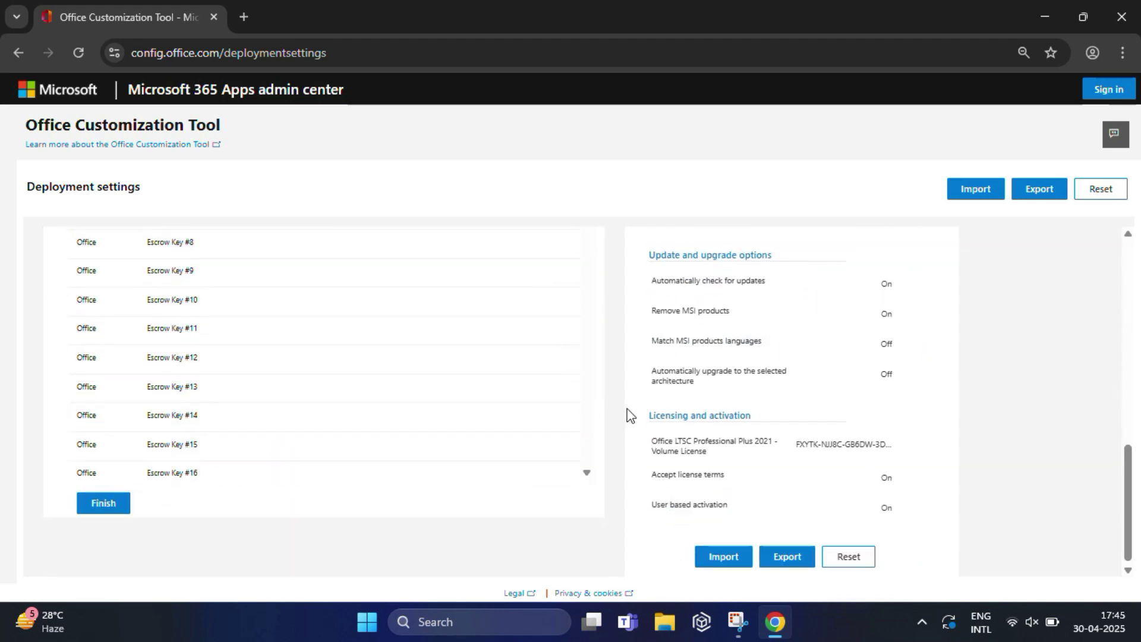
left_click(104, 503)
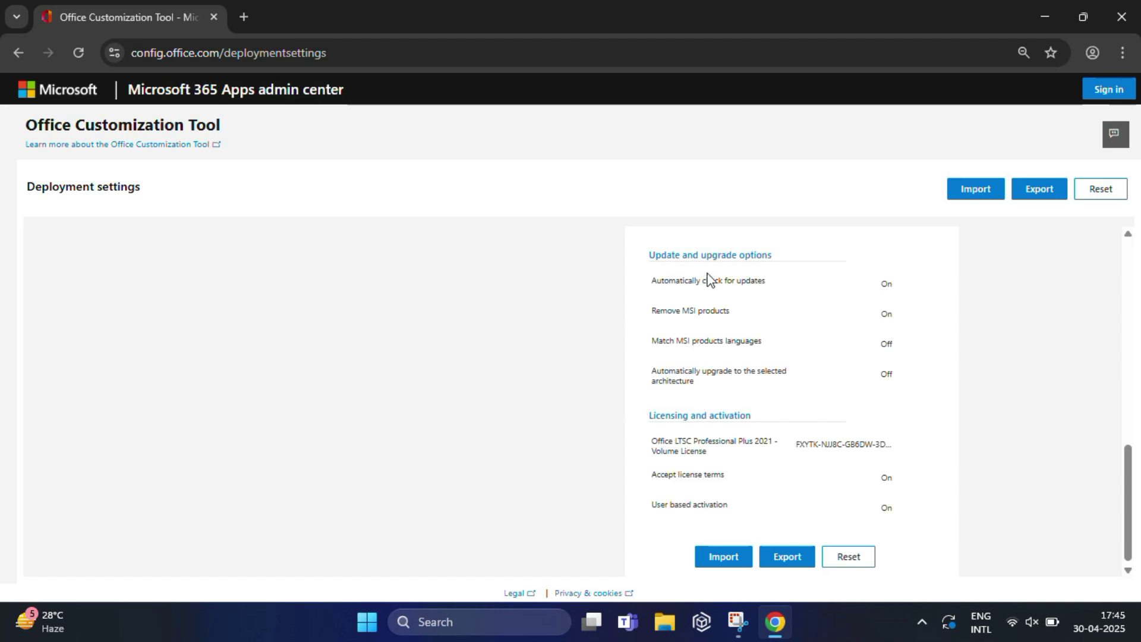
scroll(759, 356, "up", 3)
scroll(757, 366, "down", 3)
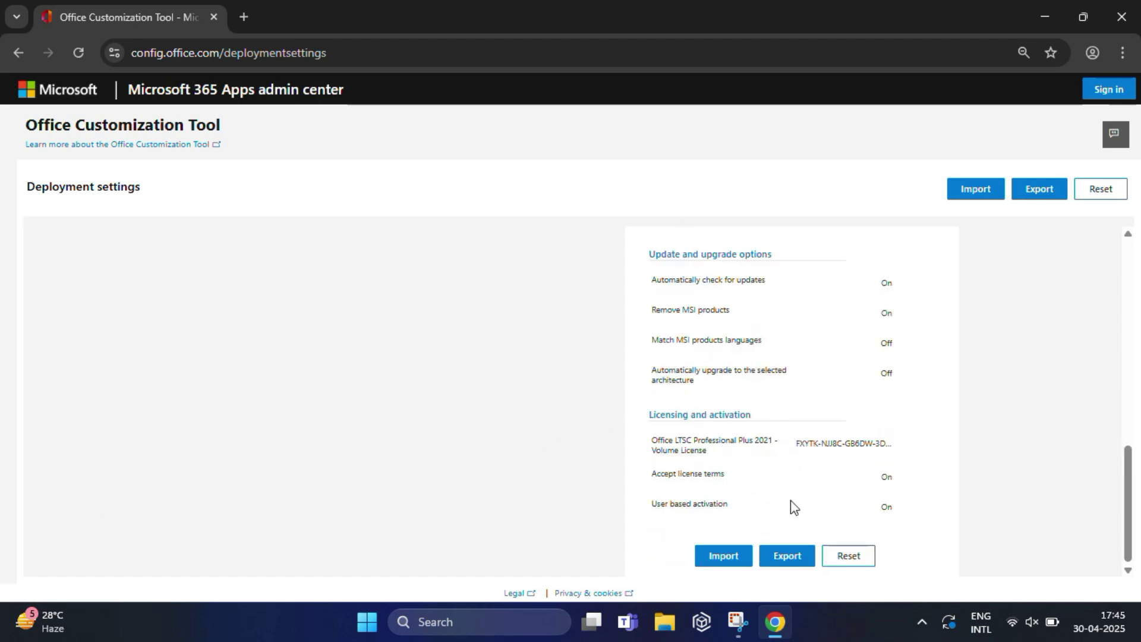
left_click(787, 556)
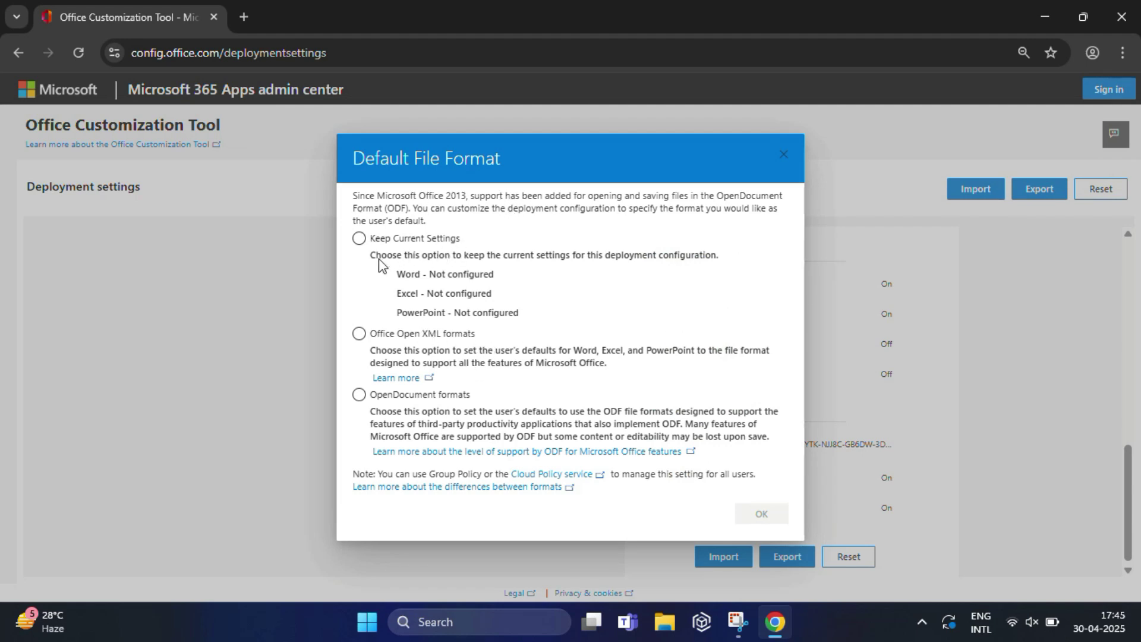
Step: Keep current file format settings, accept the terms, and export Configuration.xml to Downloads
left_click(358, 238)
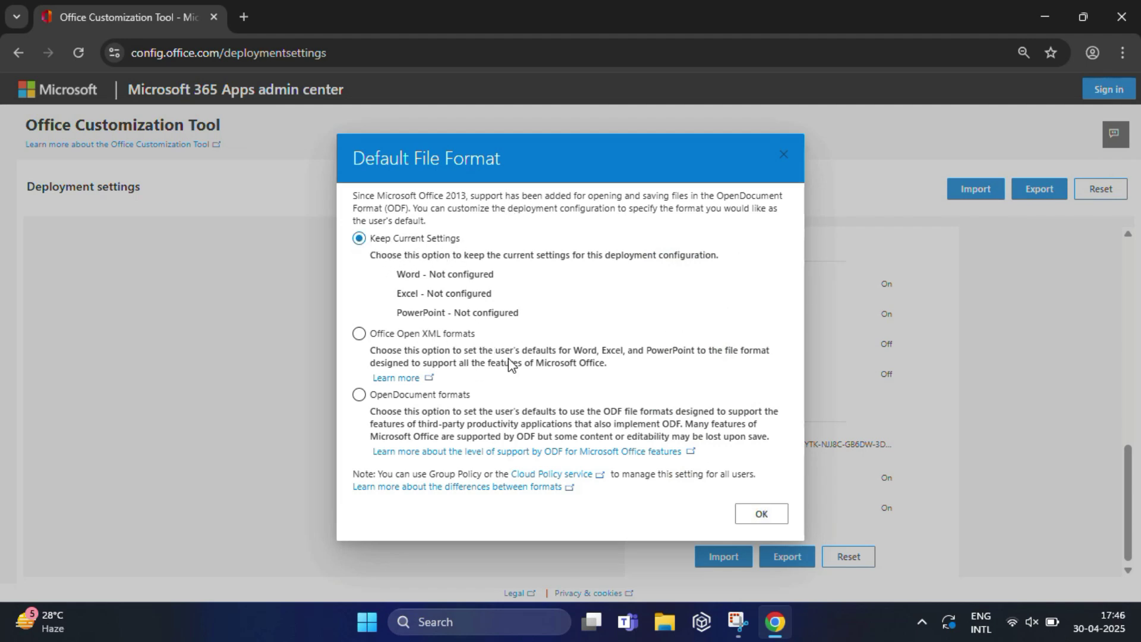
left_click(761, 513)
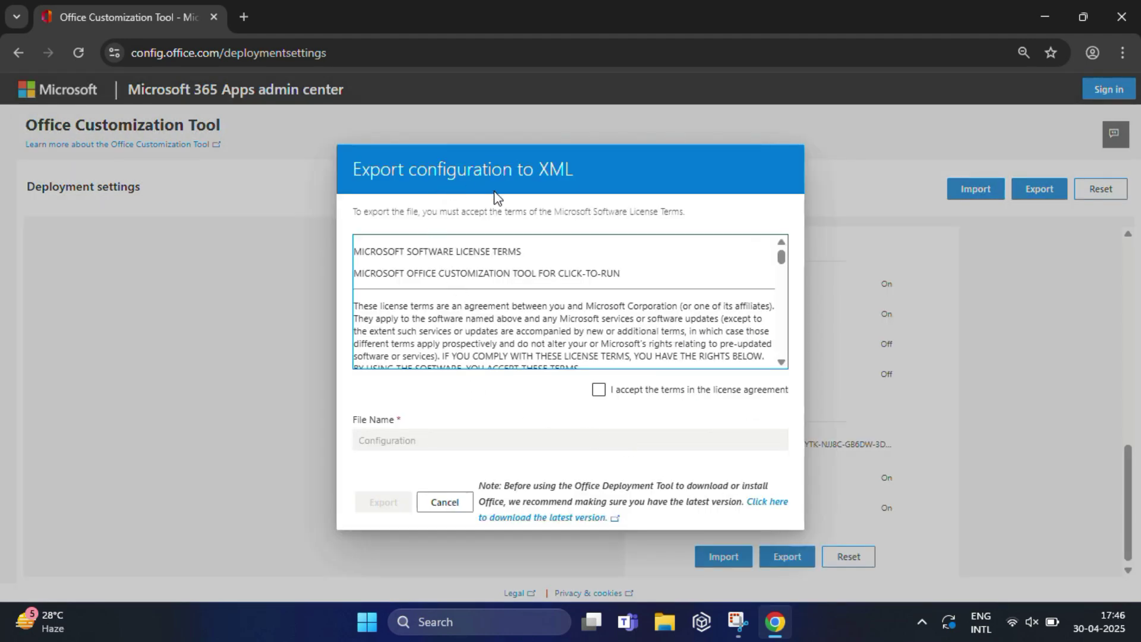
left_click(600, 390)
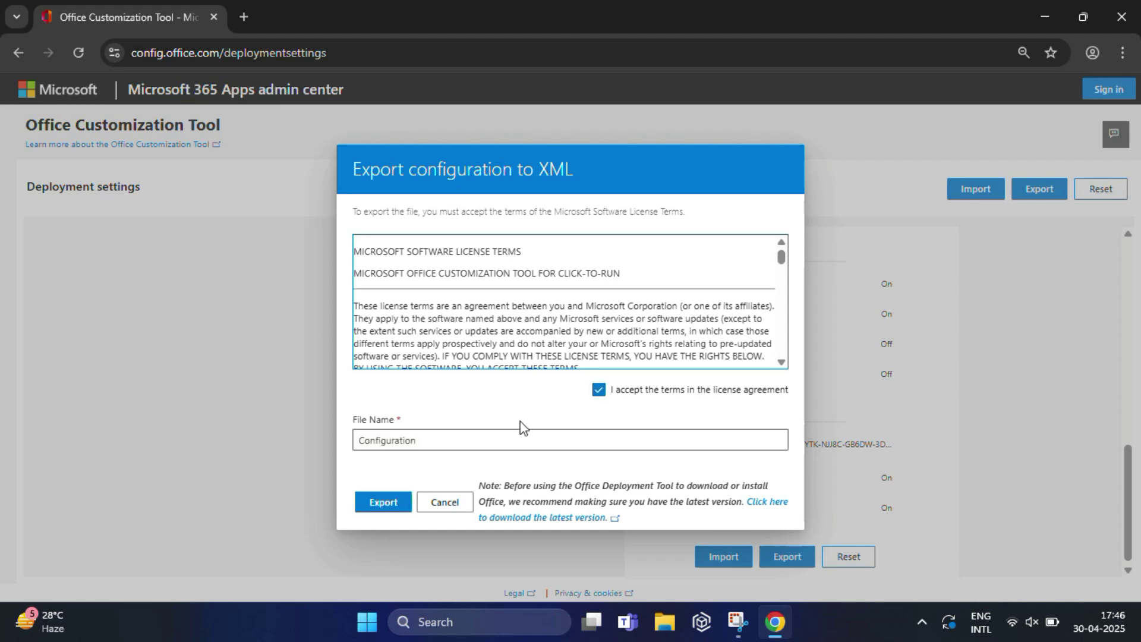
left_click(384, 501)
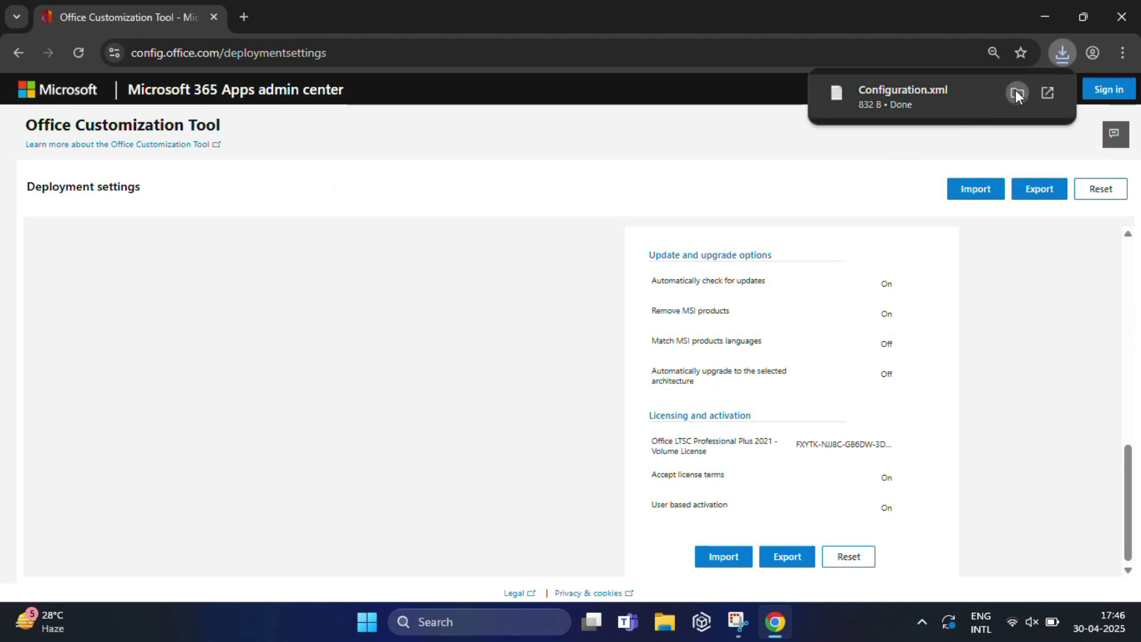
left_click(1016, 89)
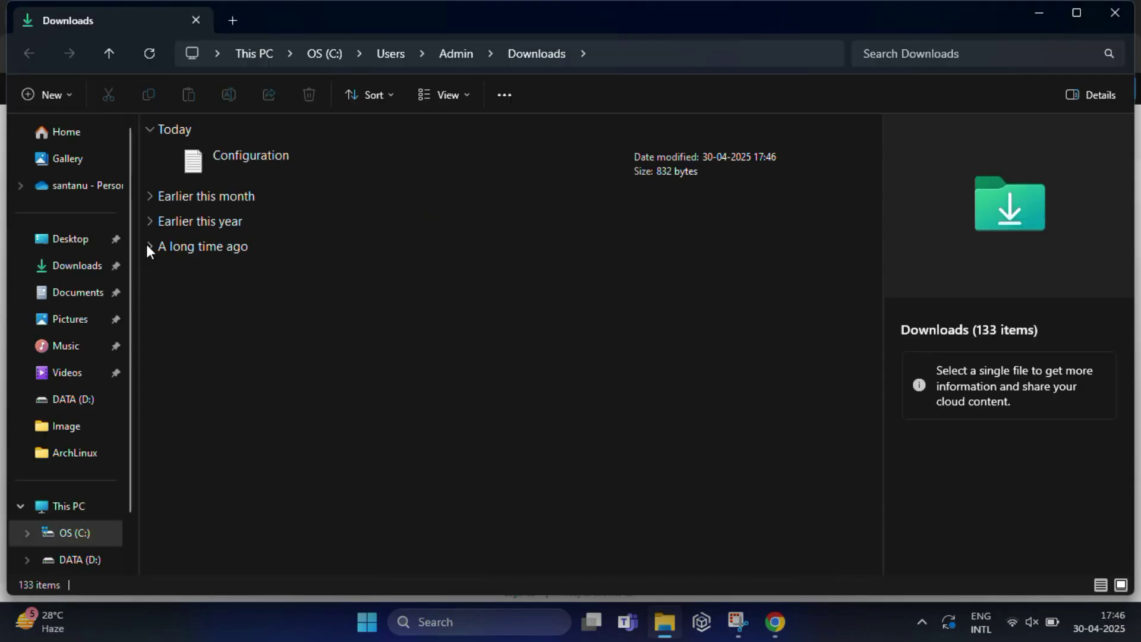
left_click(1044, 16)
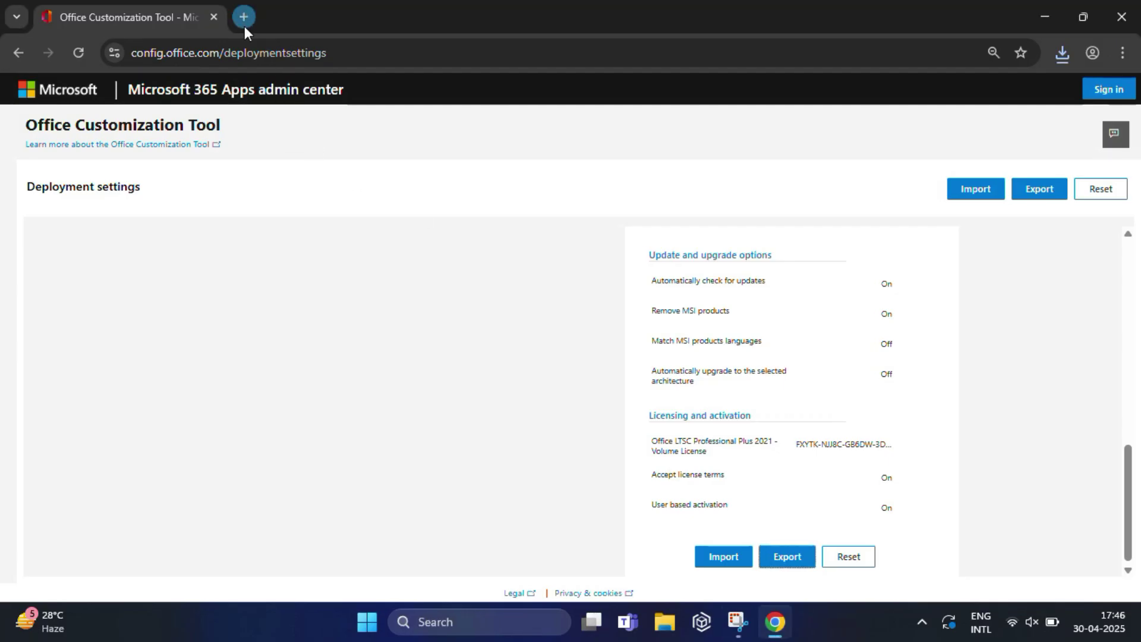
Step: Search for 'office deployment tool' in a new Chrome tab
left_click(244, 16)
type("o")
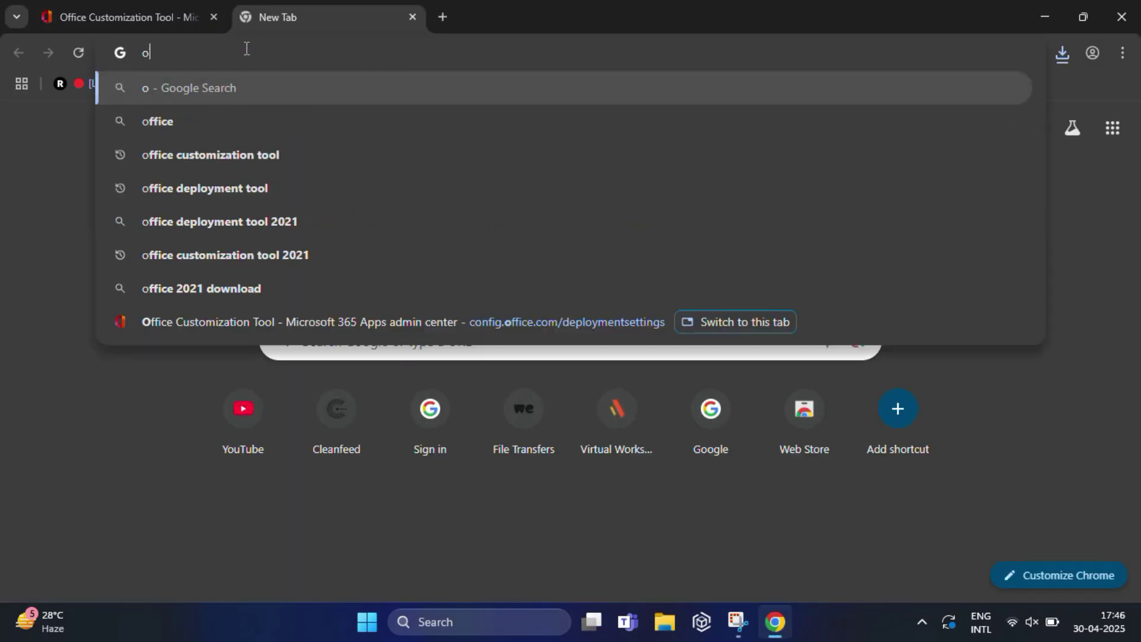
type("ffice deploymen")
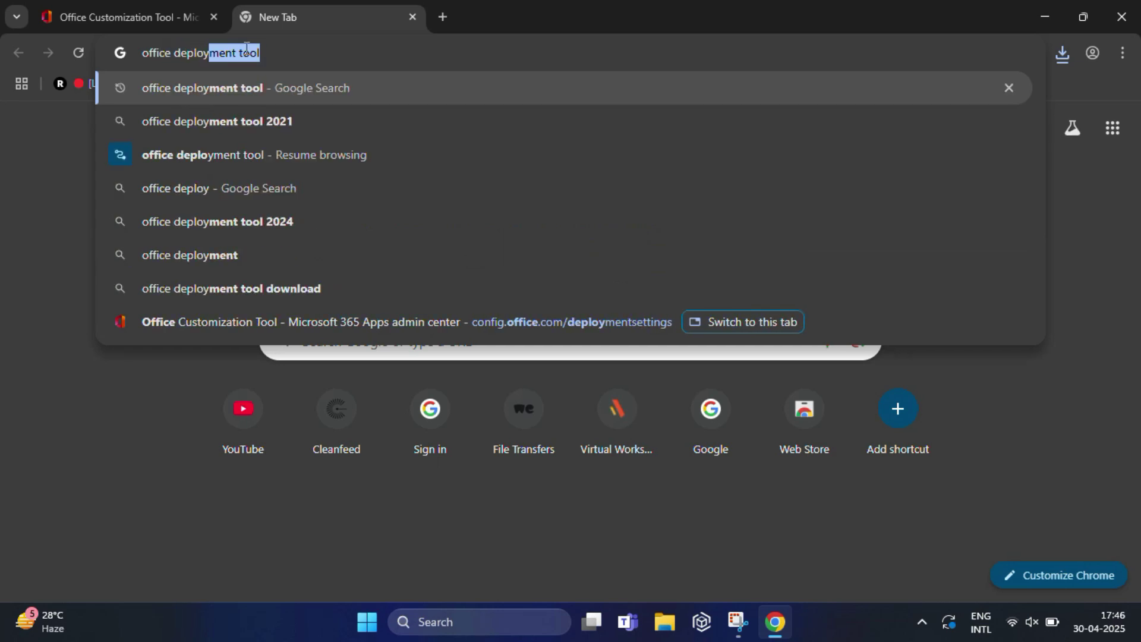
type("t ")
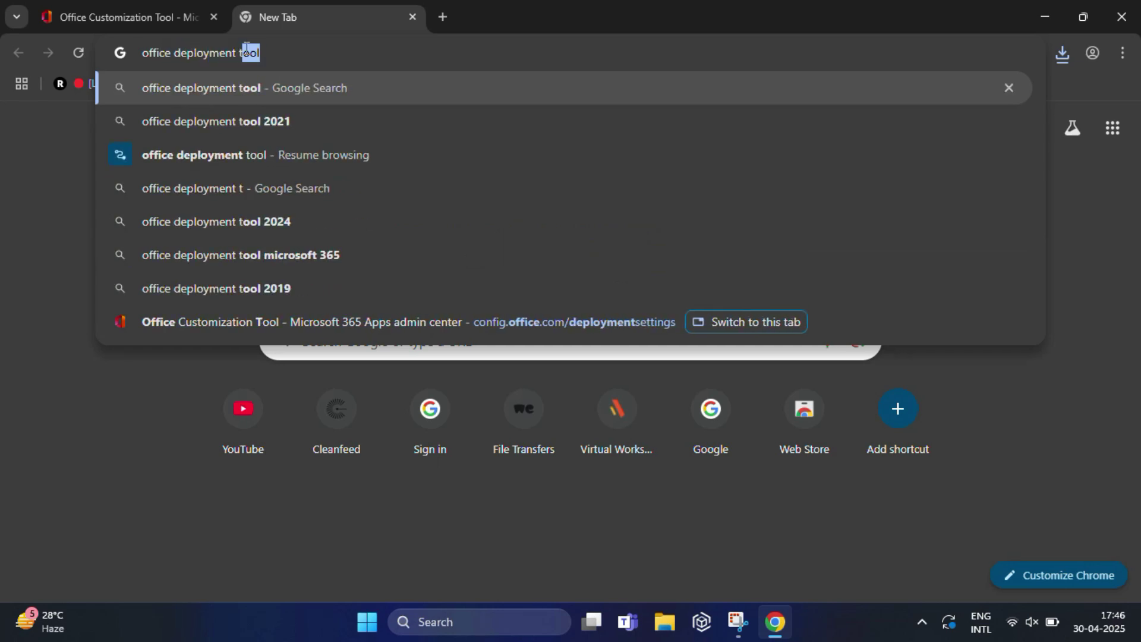
type("tool")
key("Return")
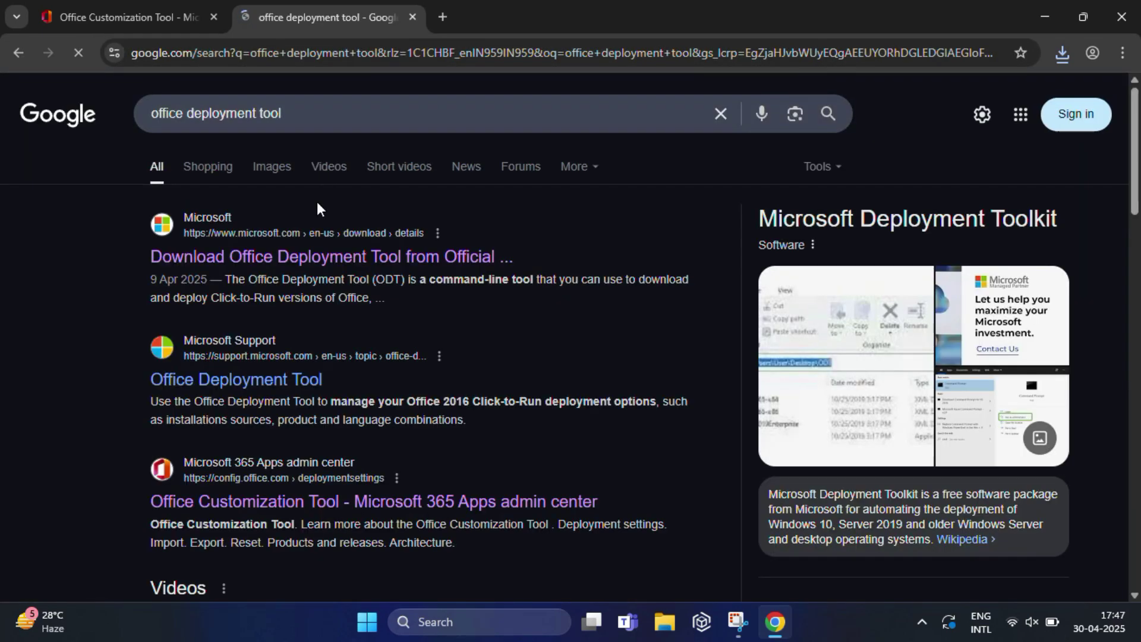
Step: Download officedeploymenttool_18623-20156.exe from Microsoft's Office Deployment Tool page
left_click(315, 258)
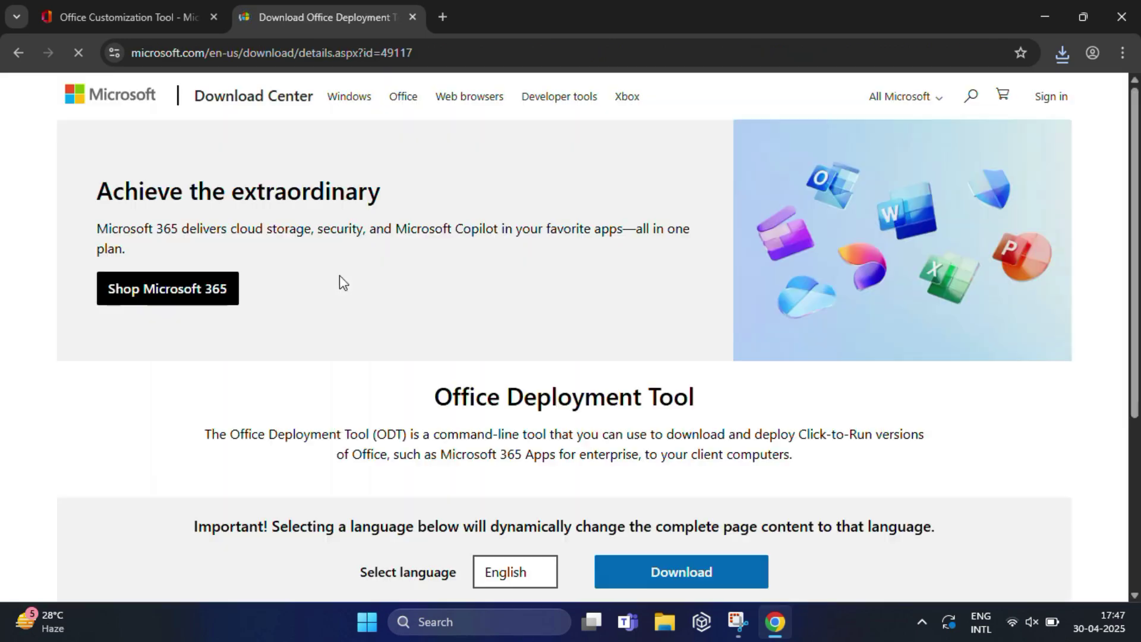
scroll(376, 283, "down", 2)
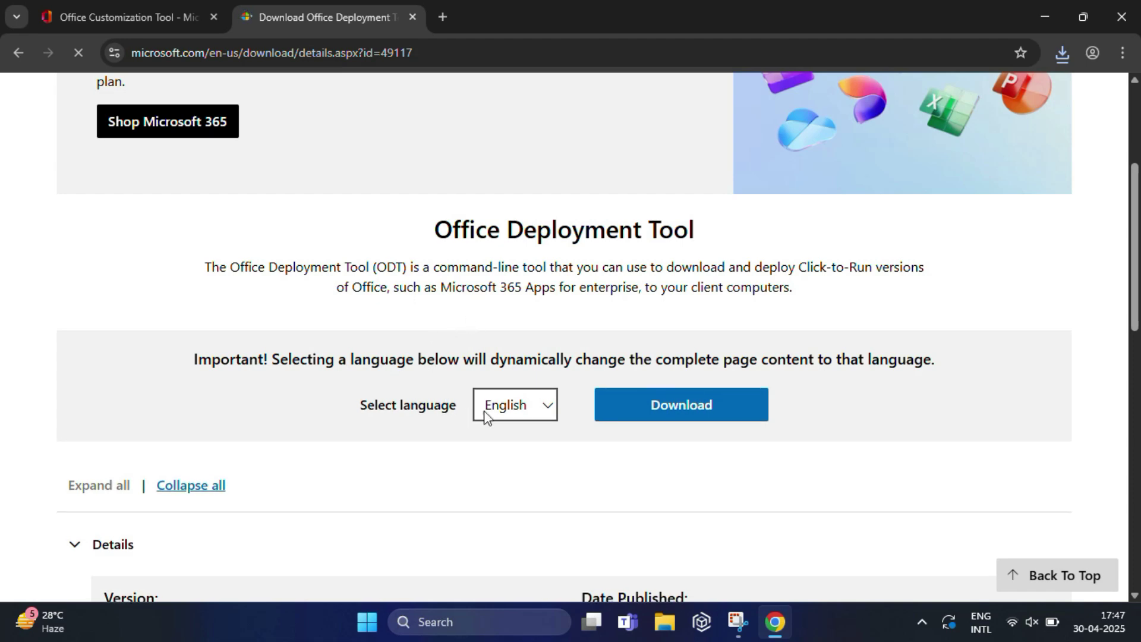
left_click(696, 408)
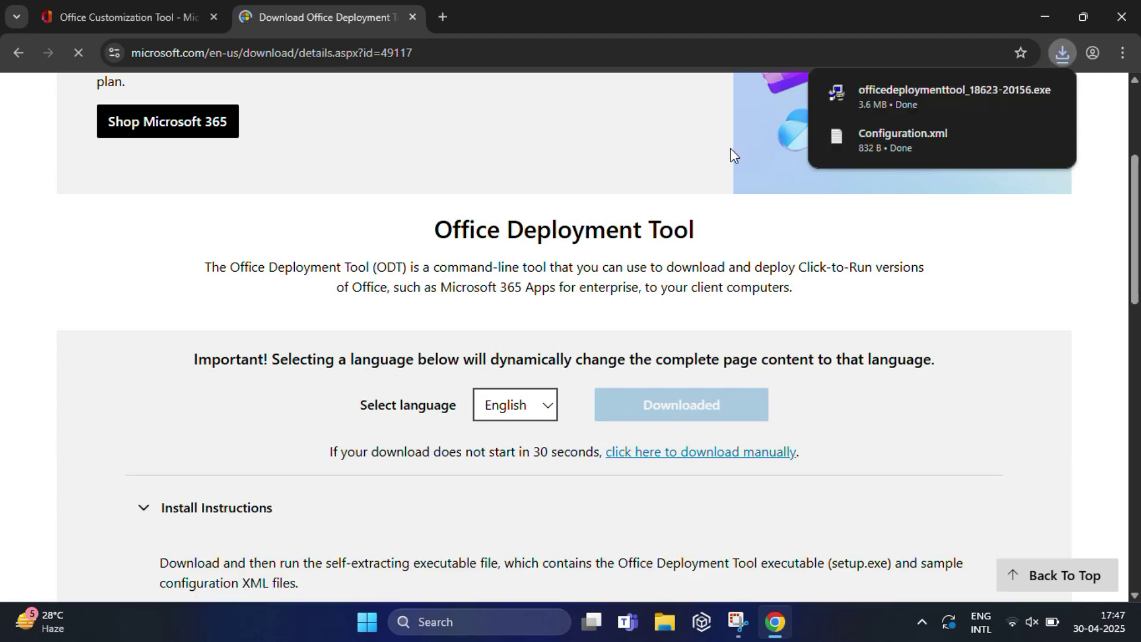
Step: Locate the downloaded files in Downloads, then minimize the windows to the desktop
mouse_move(945, 97)
left_click(1021, 90)
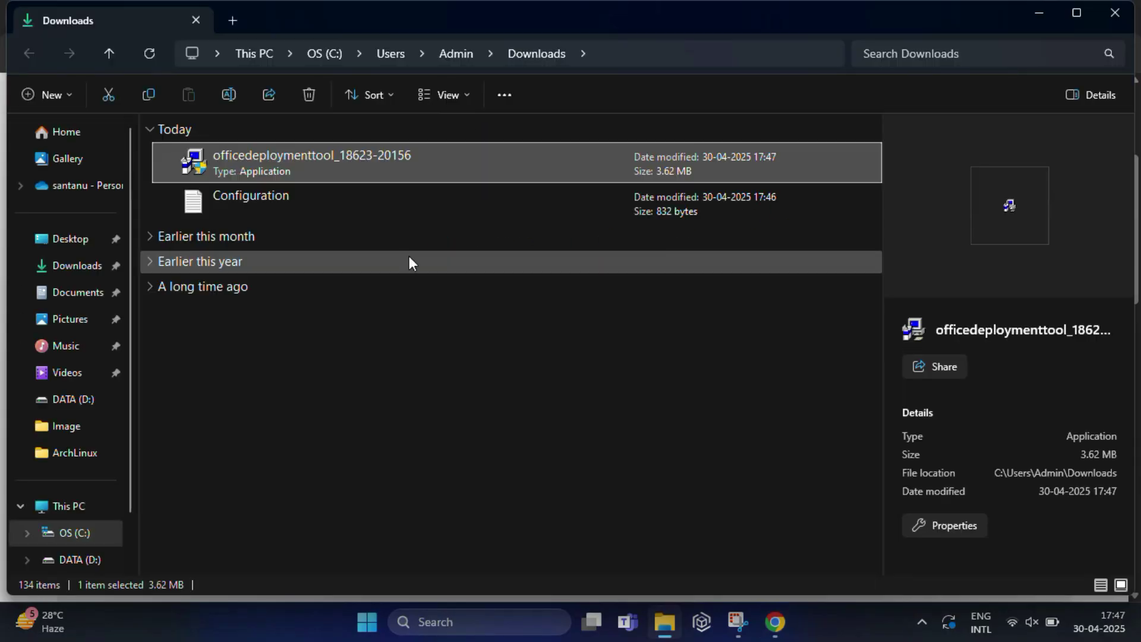
left_click(255, 197)
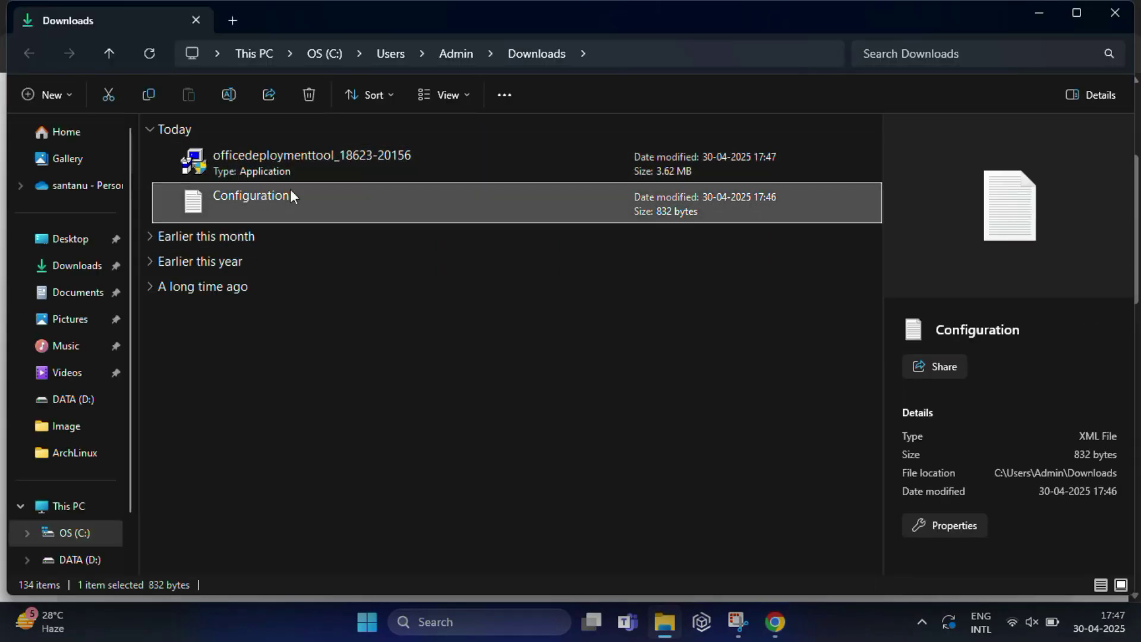
left_click(1043, 11)
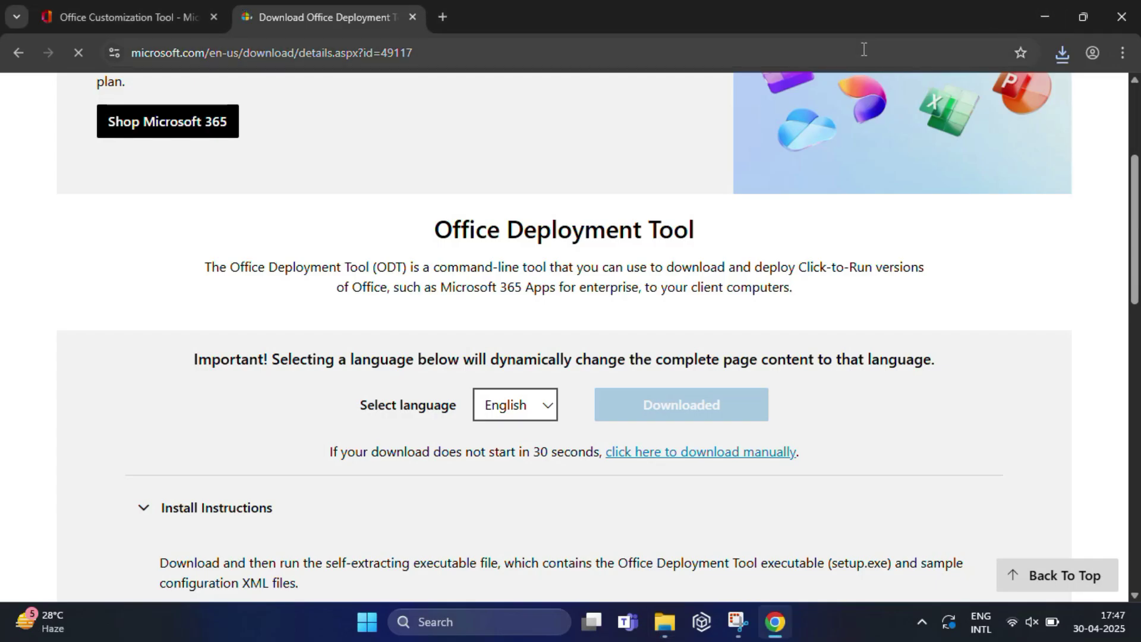
left_click(1038, 14)
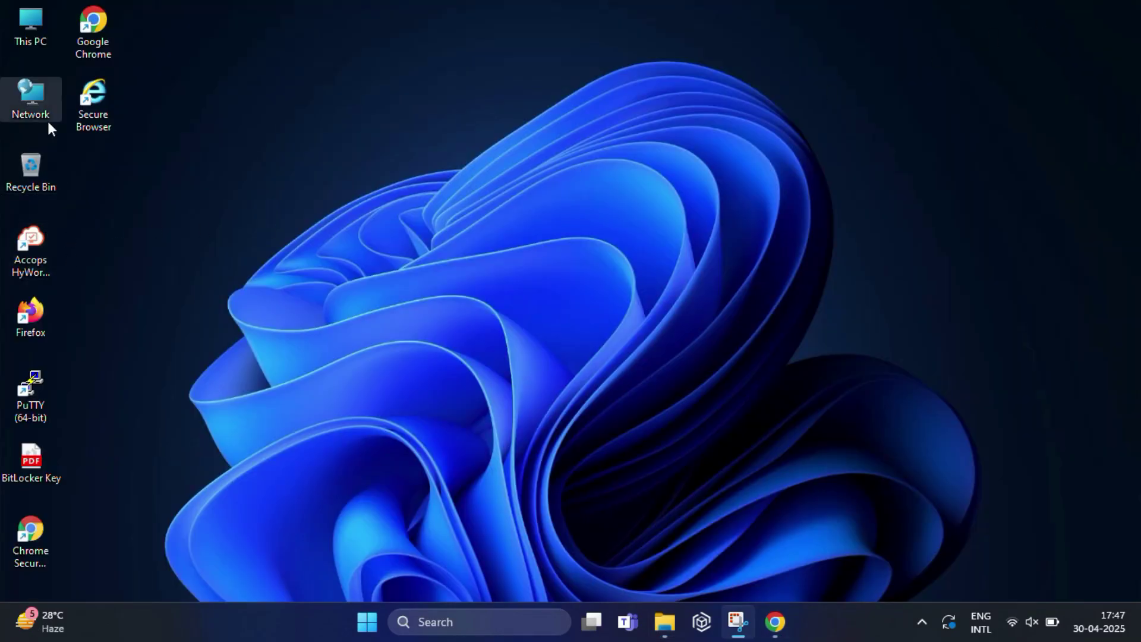
Step: Create a folder named 'Office 2021' at the root of C: via This PC
double_click(36, 22)
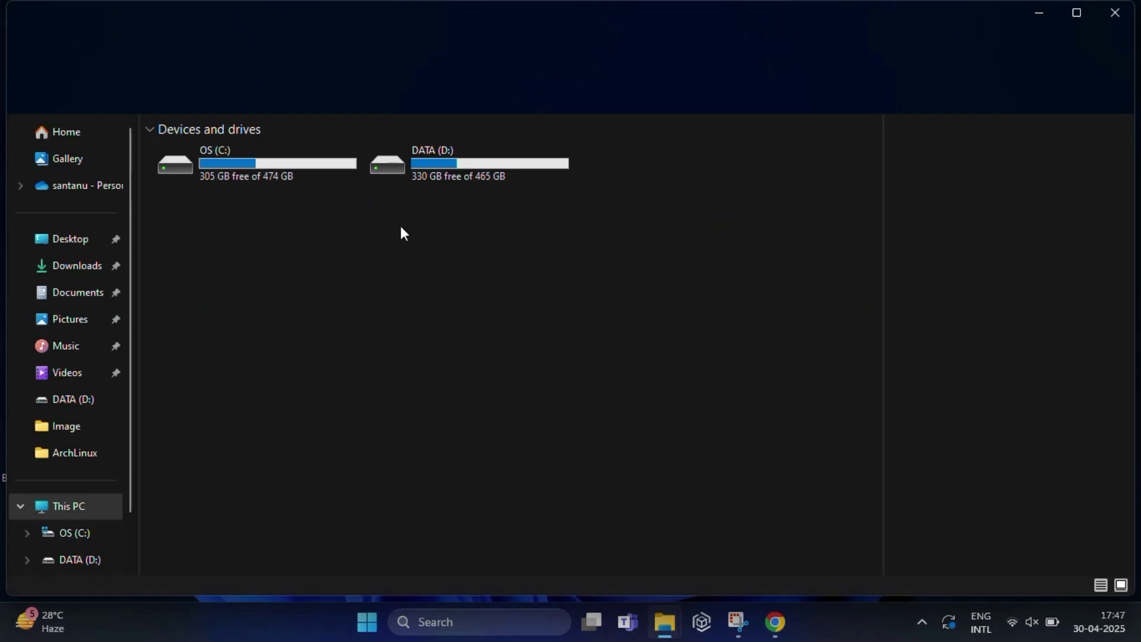
double_click(287, 167)
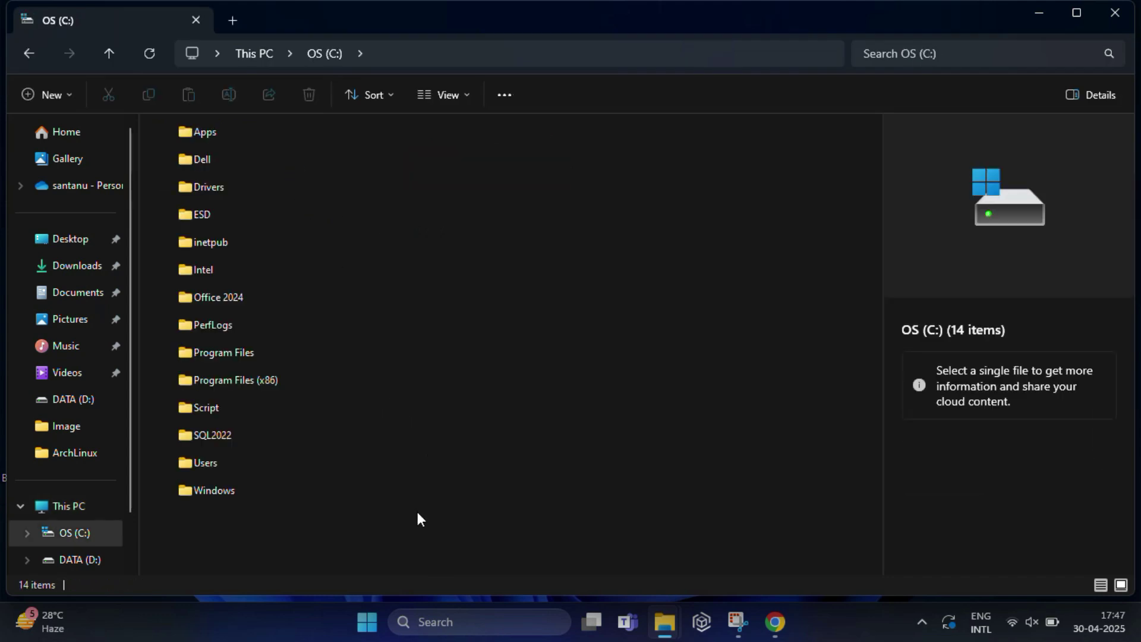
right_click(399, 512)
mouse_move(446, 474)
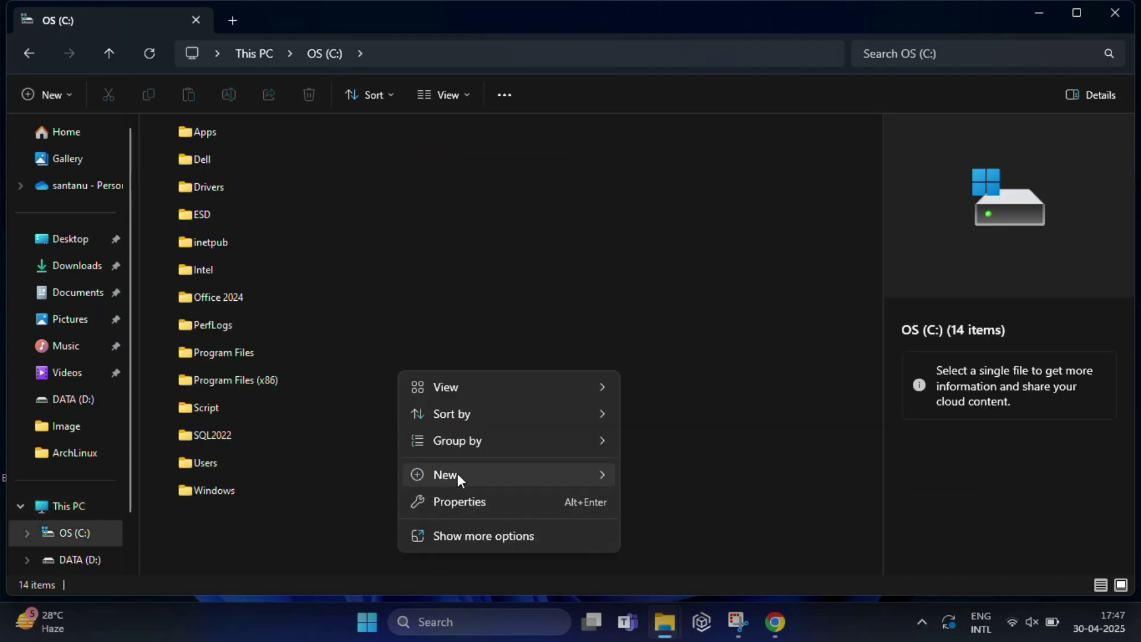
left_click(659, 476)
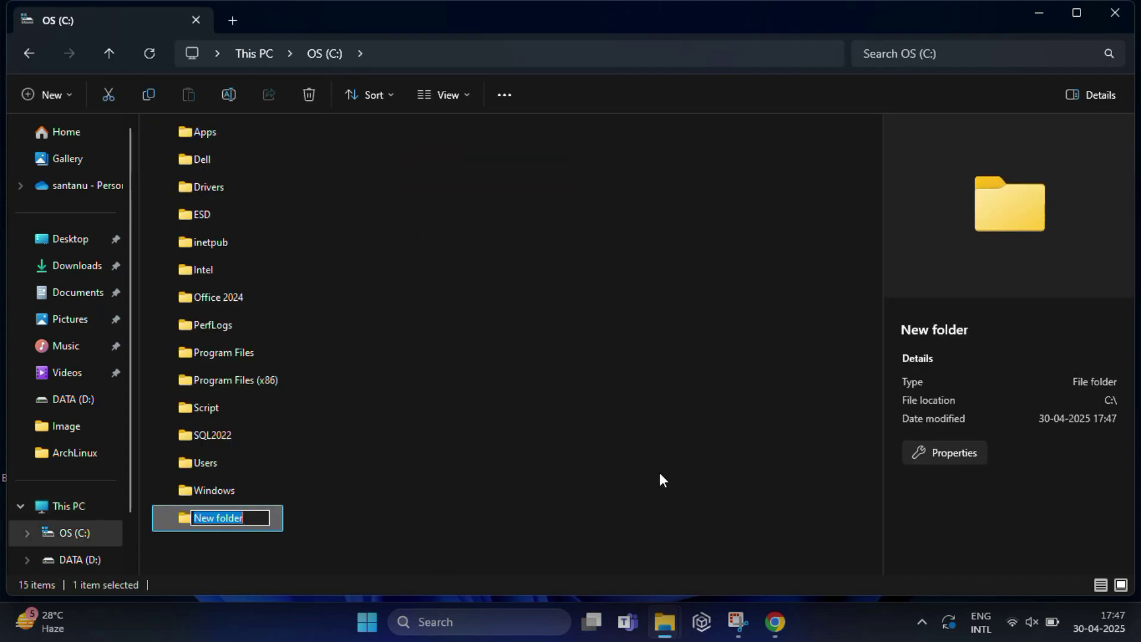
type("Office 2")
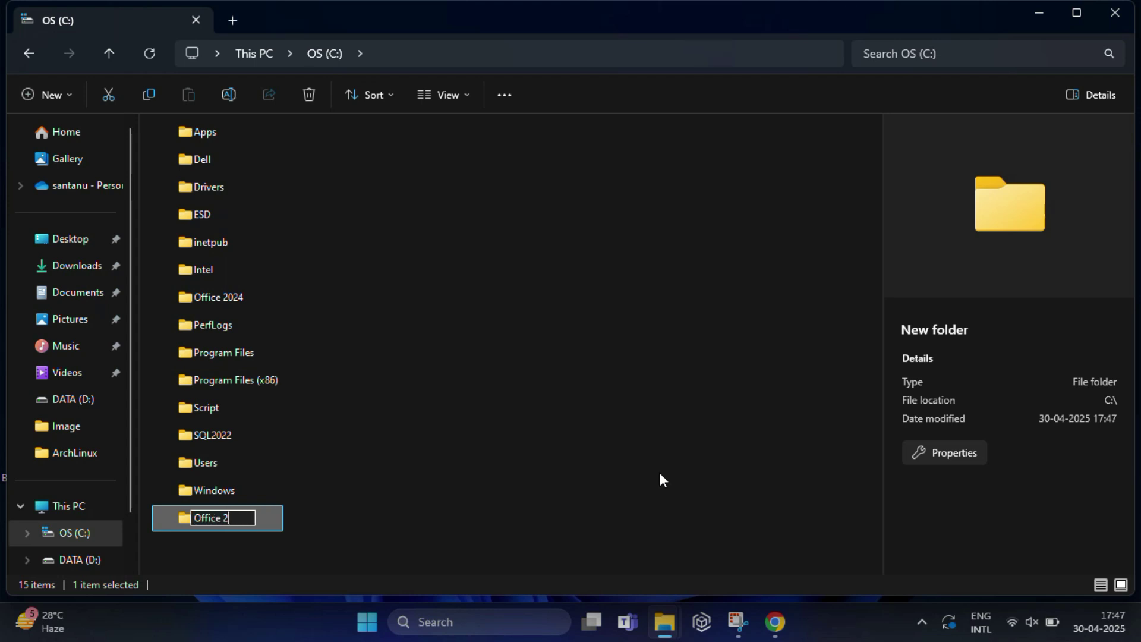
type("021")
key("Return")
left_click(576, 483)
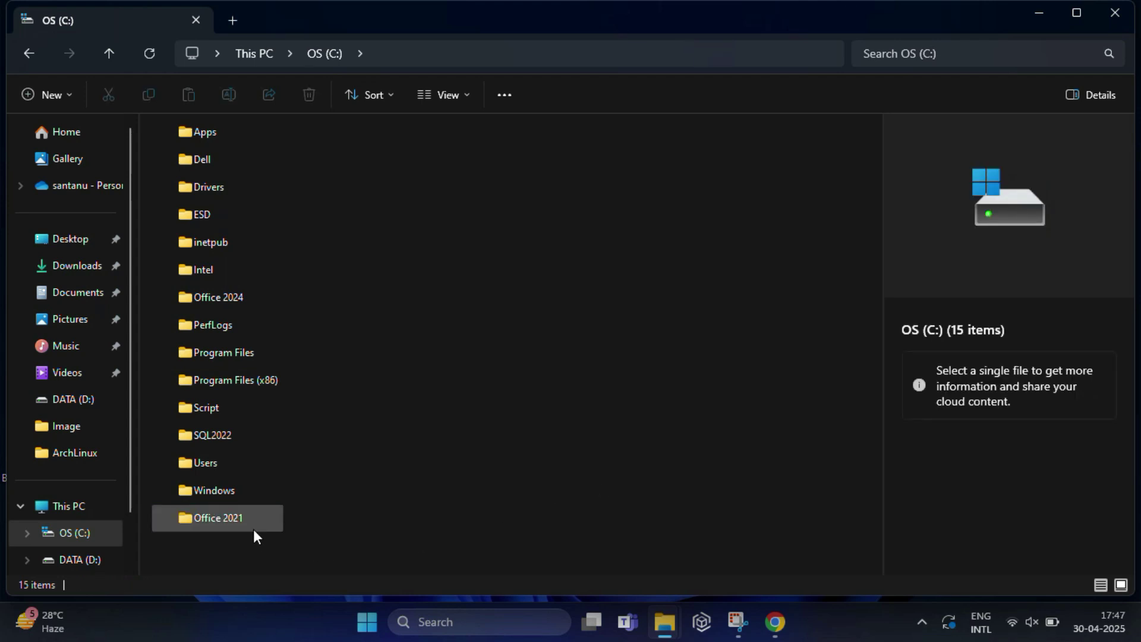
Step: Copy officedeploymenttool and Configuration.xml from Downloads into C:\Office 2021
left_click(77, 264)
left_click(197, 176)
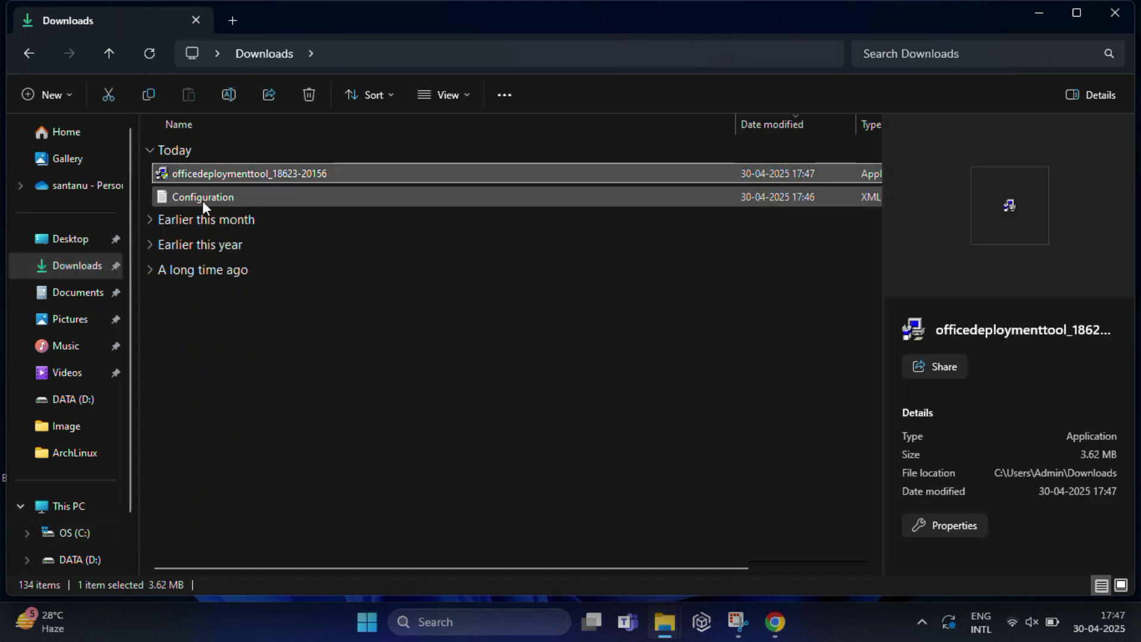
left_click(203, 199)
left_click(214, 175, "ctrl")
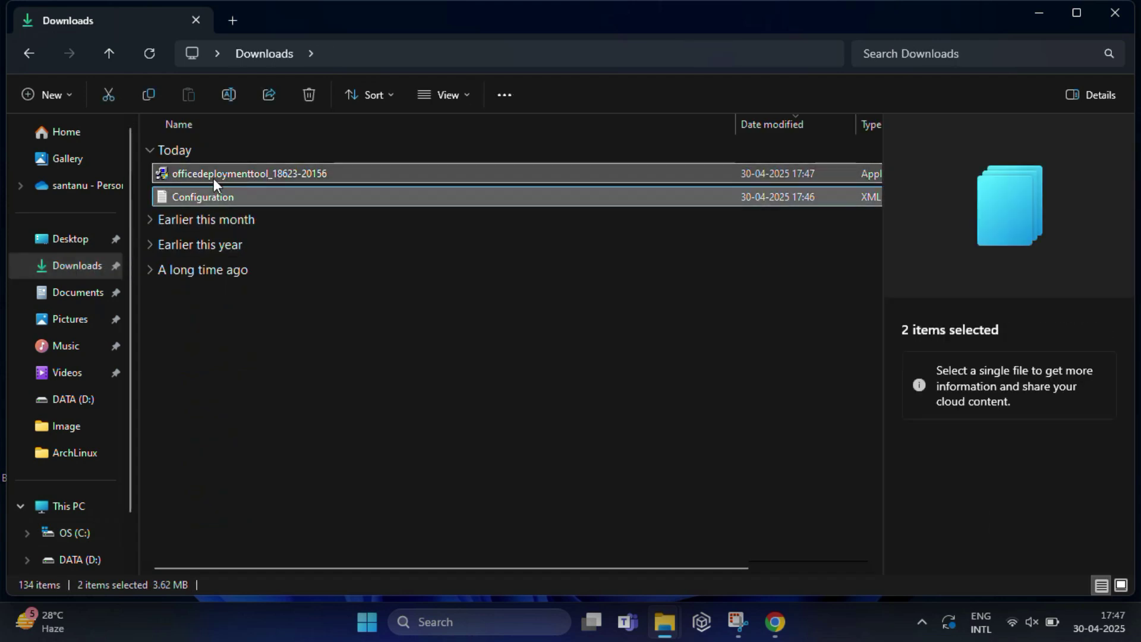
key("ctrl+c")
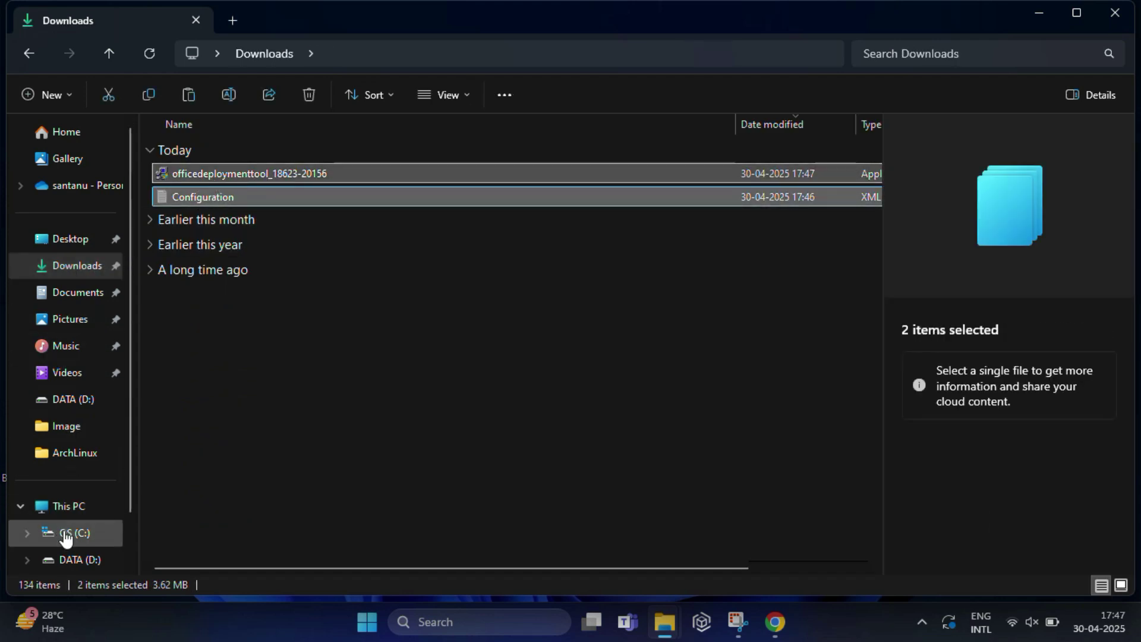
left_click(74, 532)
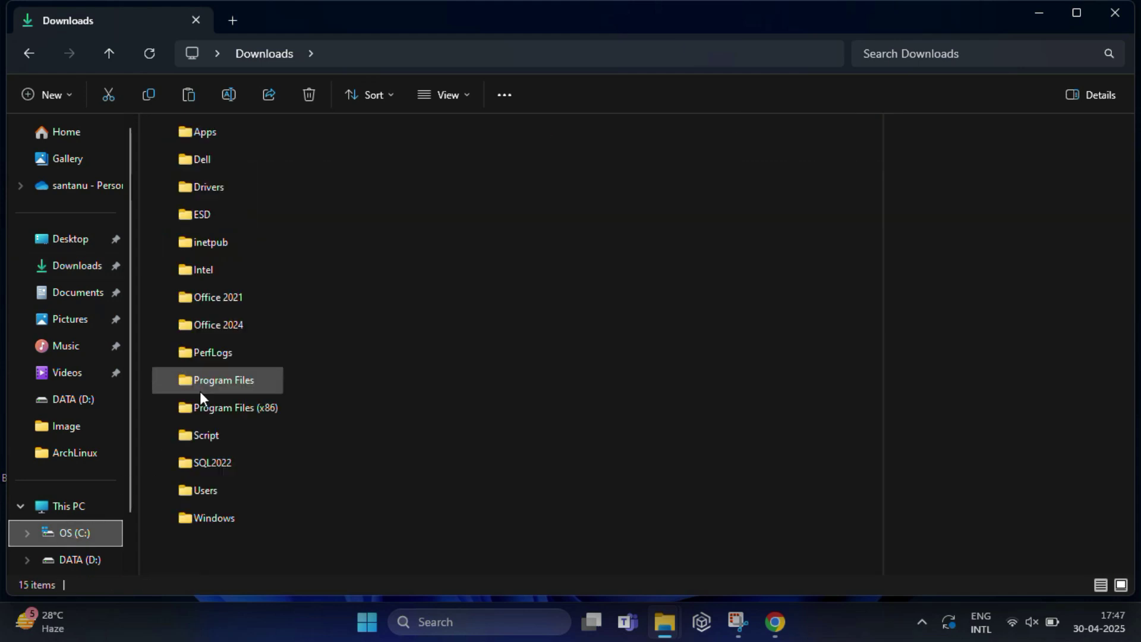
double_click(237, 299)
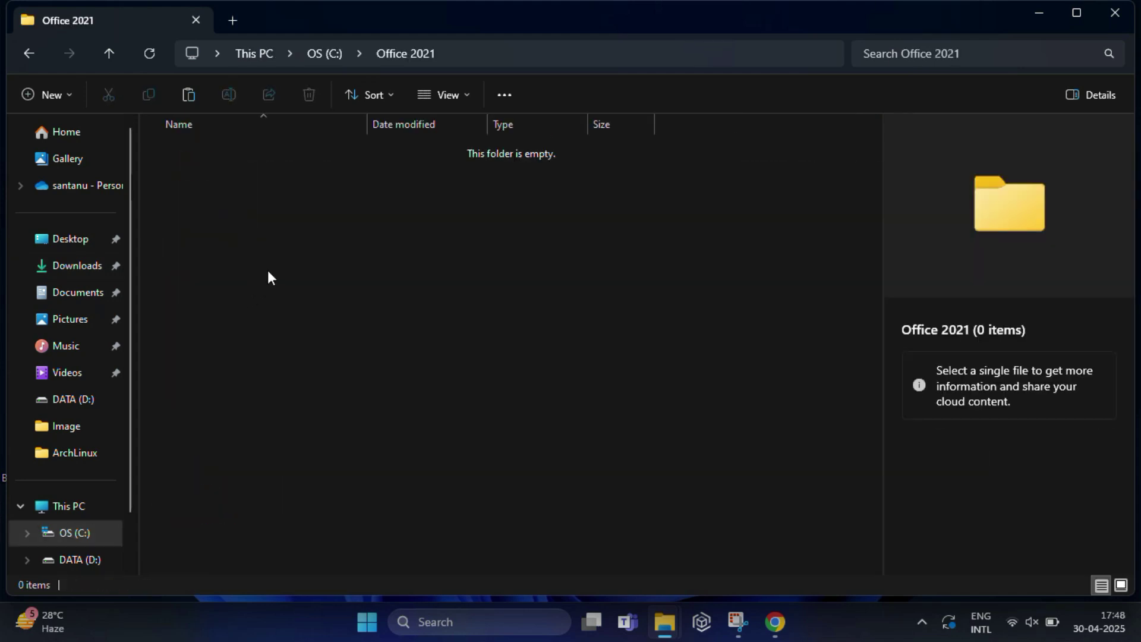
key("ctrl+v")
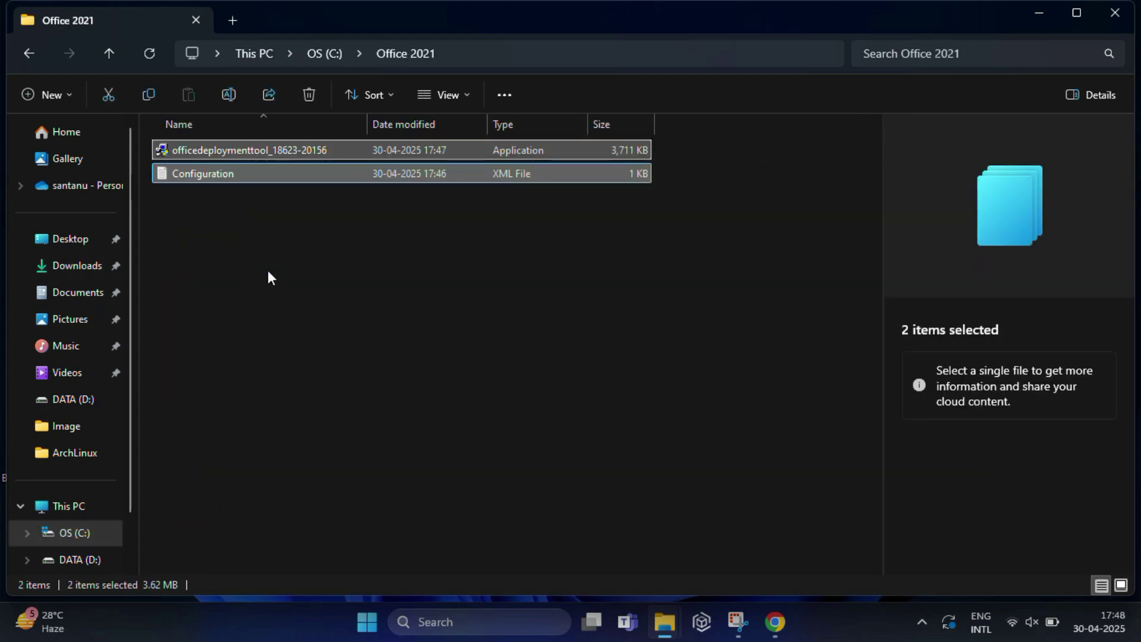
left_click(268, 266)
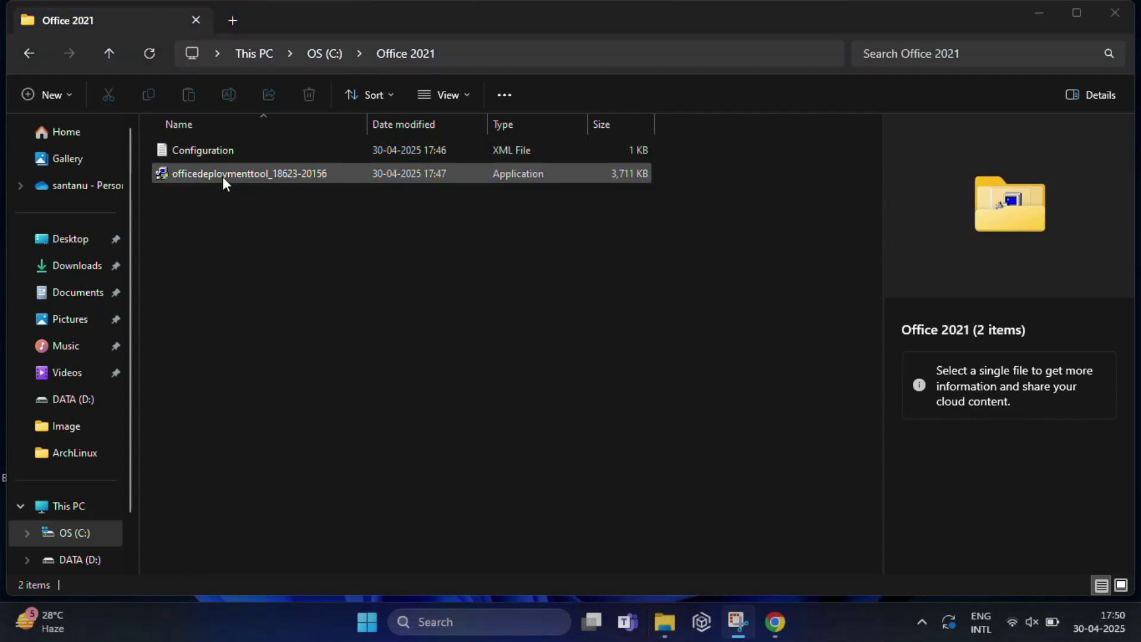
Step: Run officedeploymenttool as administrator and accept its license terms
left_click(224, 175)
right_click(224, 176)
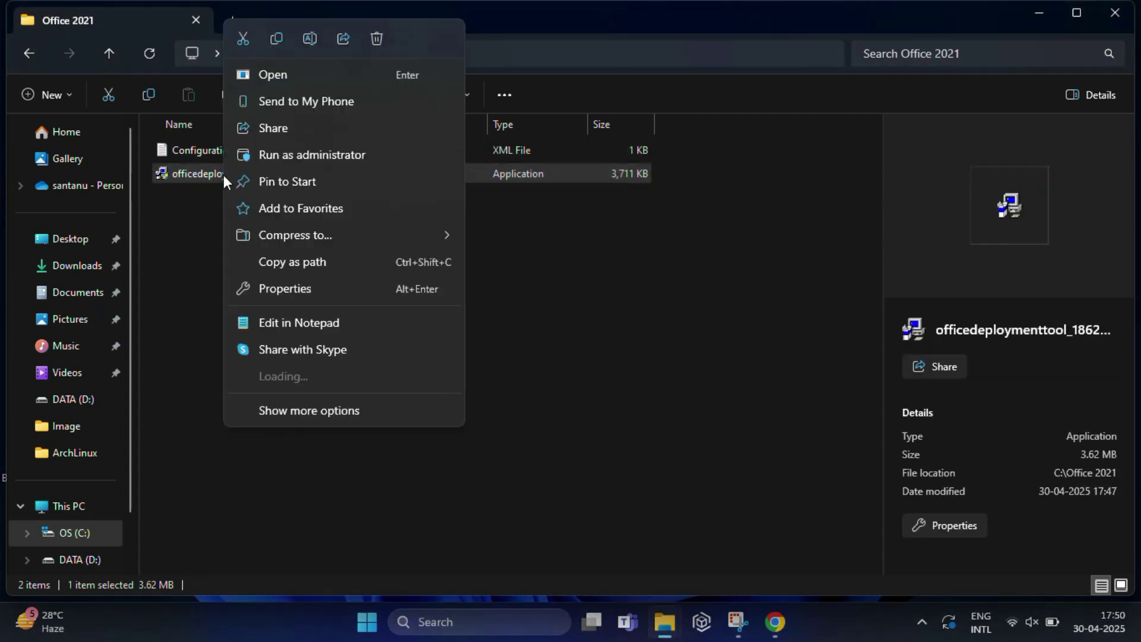
left_click(312, 154)
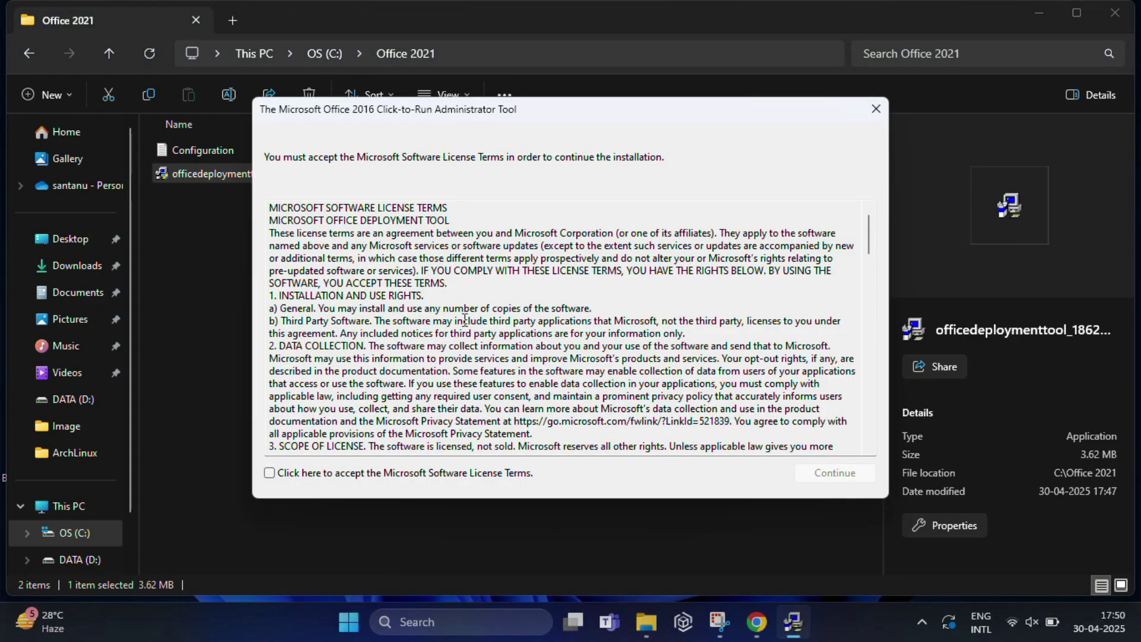
scroll(463, 317, "down", 5)
scroll(464, 316, "down", 15)
scroll(463, 317, "down", 10)
left_click(270, 473)
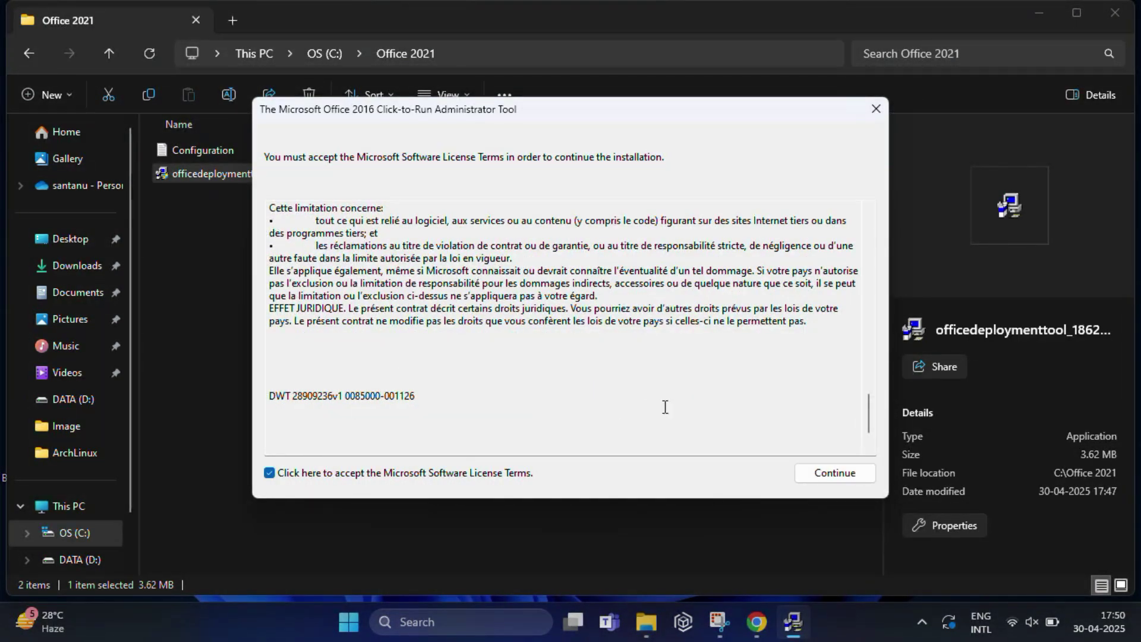
left_click(837, 473)
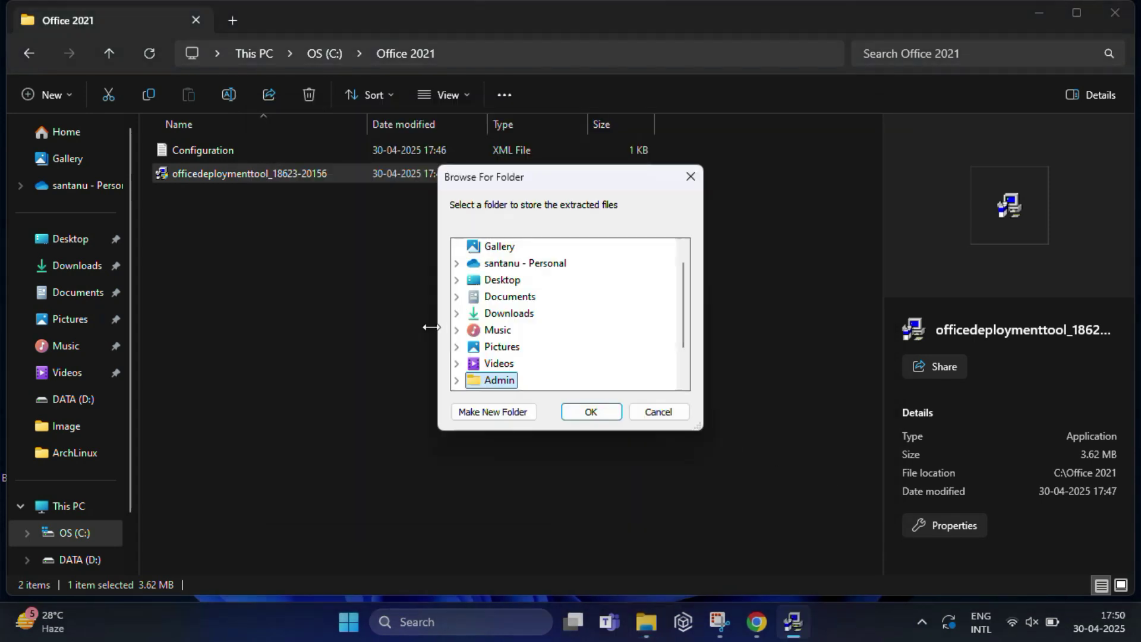
scroll(493, 344, "up", 1)
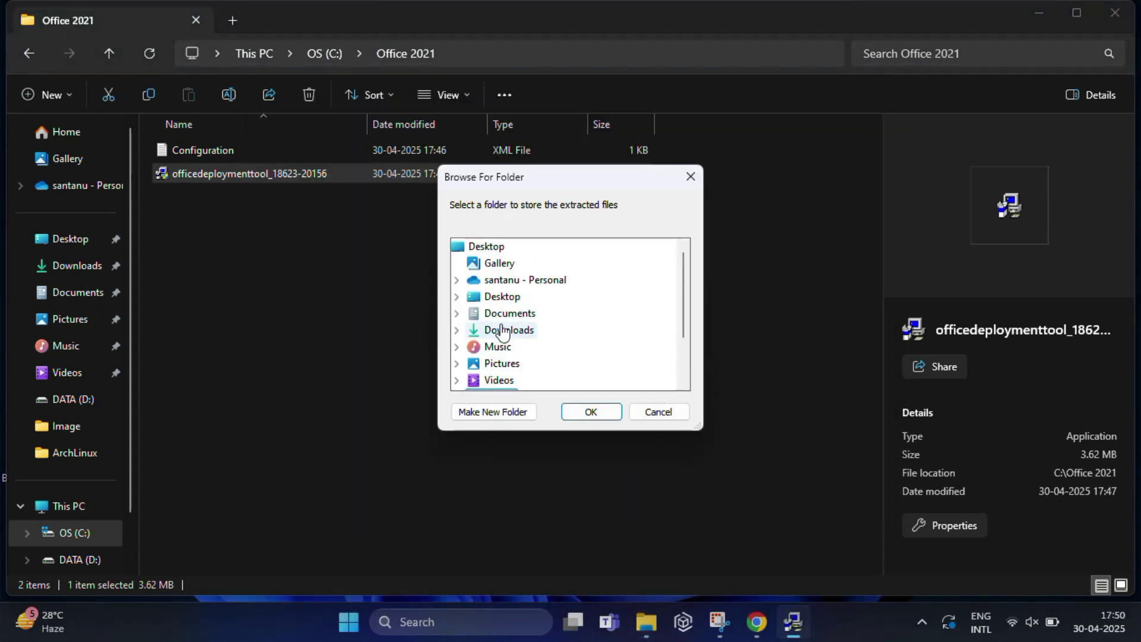
scroll(496, 315, "down", 2)
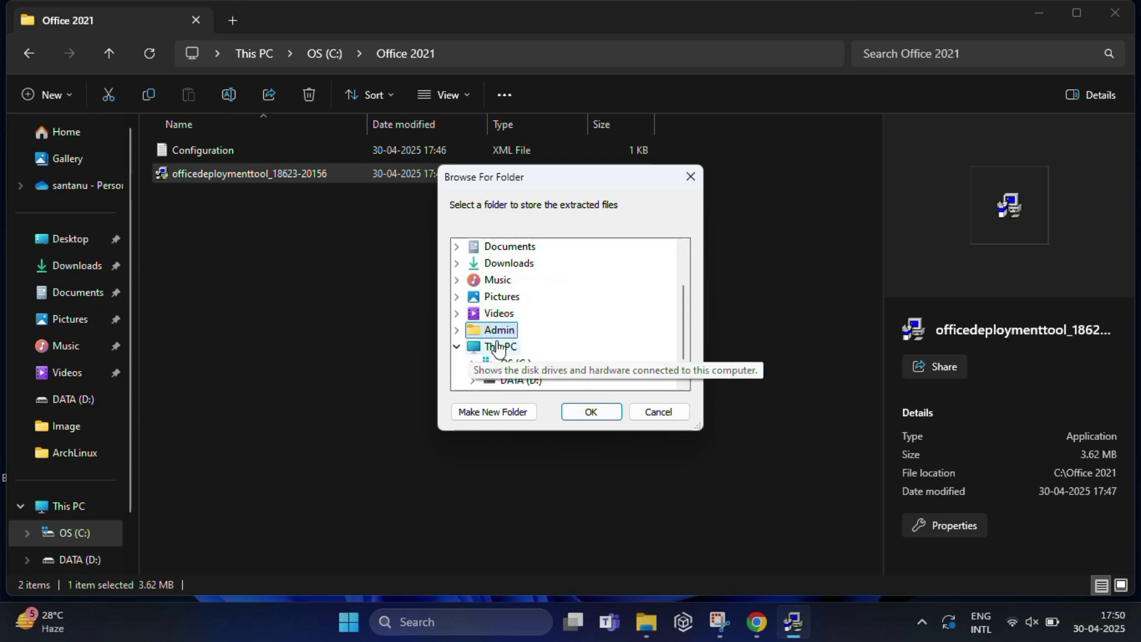
Step: Extract the deployment files into C:\Office 2021 and dismiss the success message
left_click(458, 347)
left_click(473, 330)
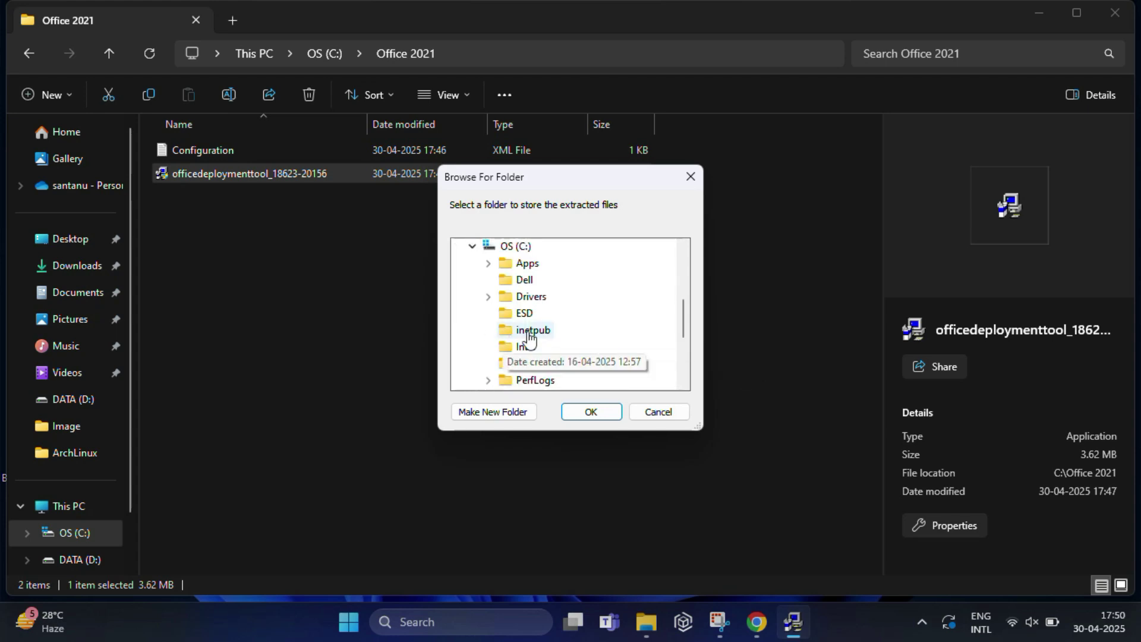
left_click(541, 364)
left_click(591, 412)
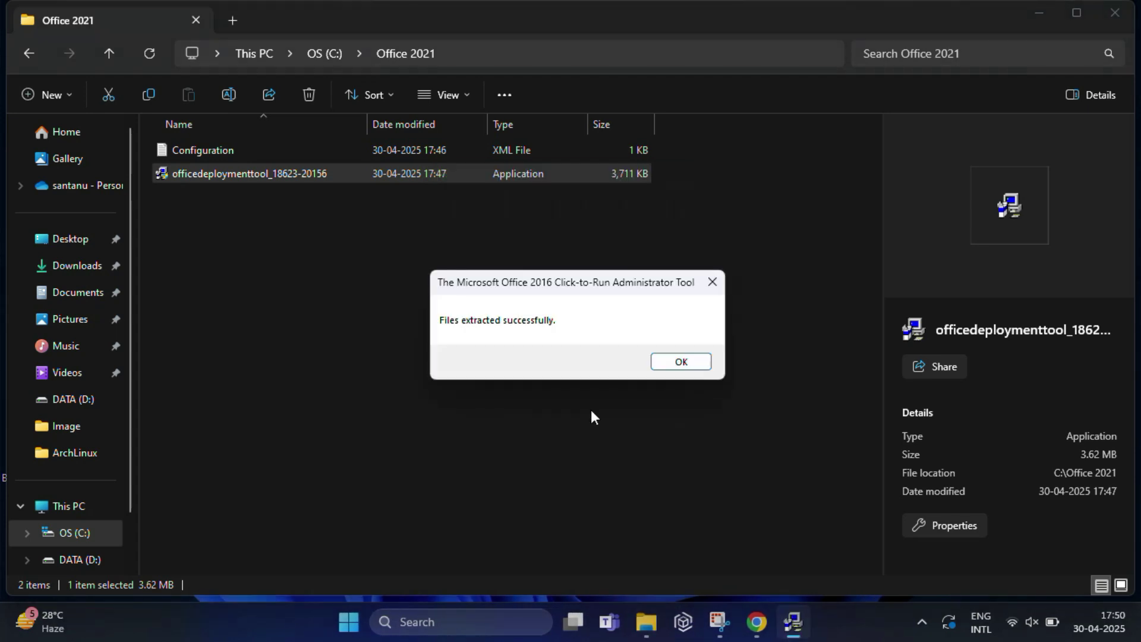
left_click(681, 362)
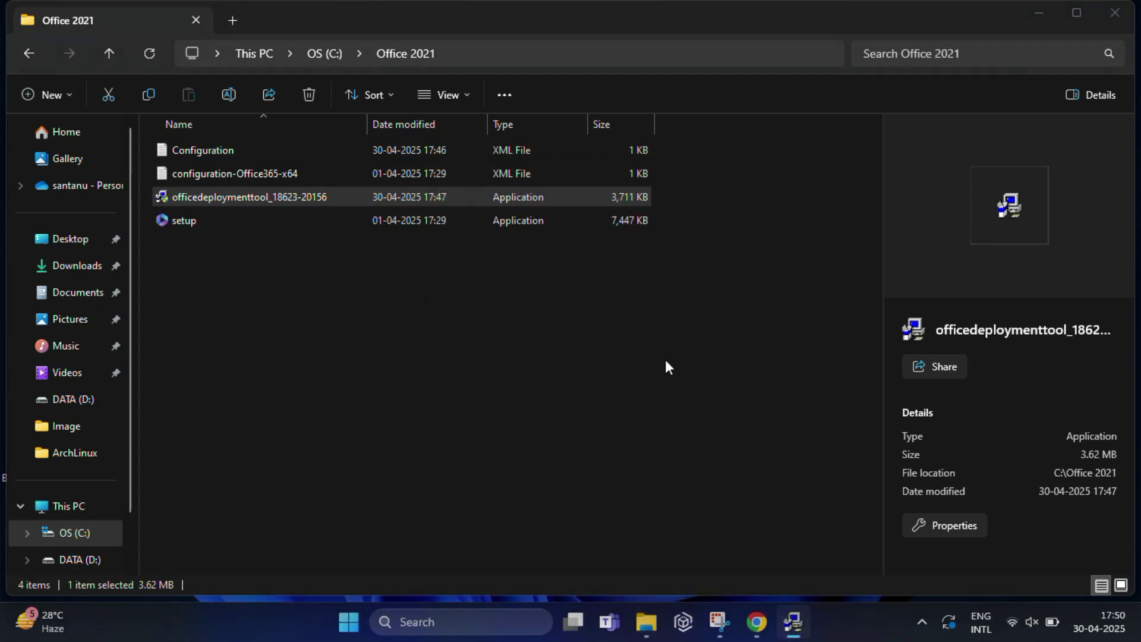
Step: Search Windows for cmd and launch Command Prompt as administrator
left_click(336, 313)
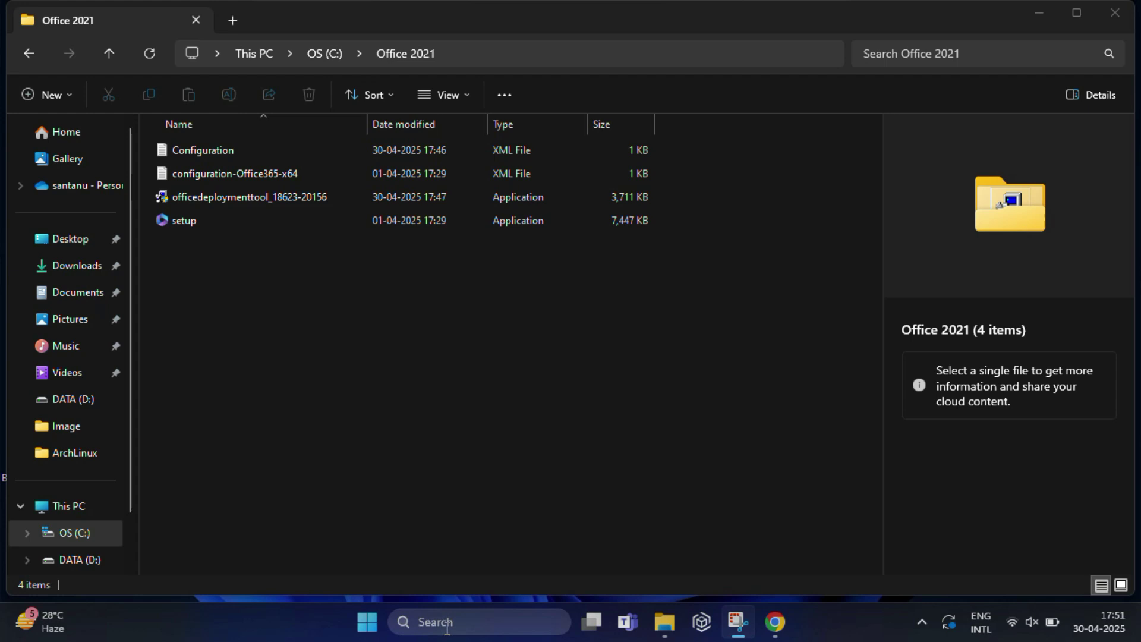
left_click(447, 621)
type("cm")
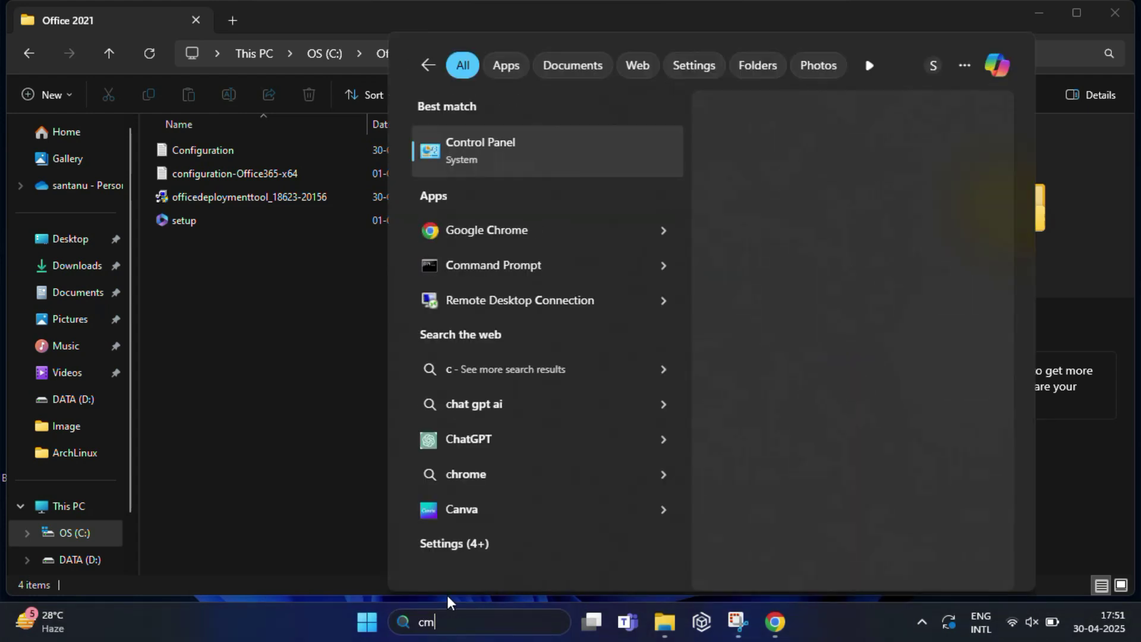
type("d")
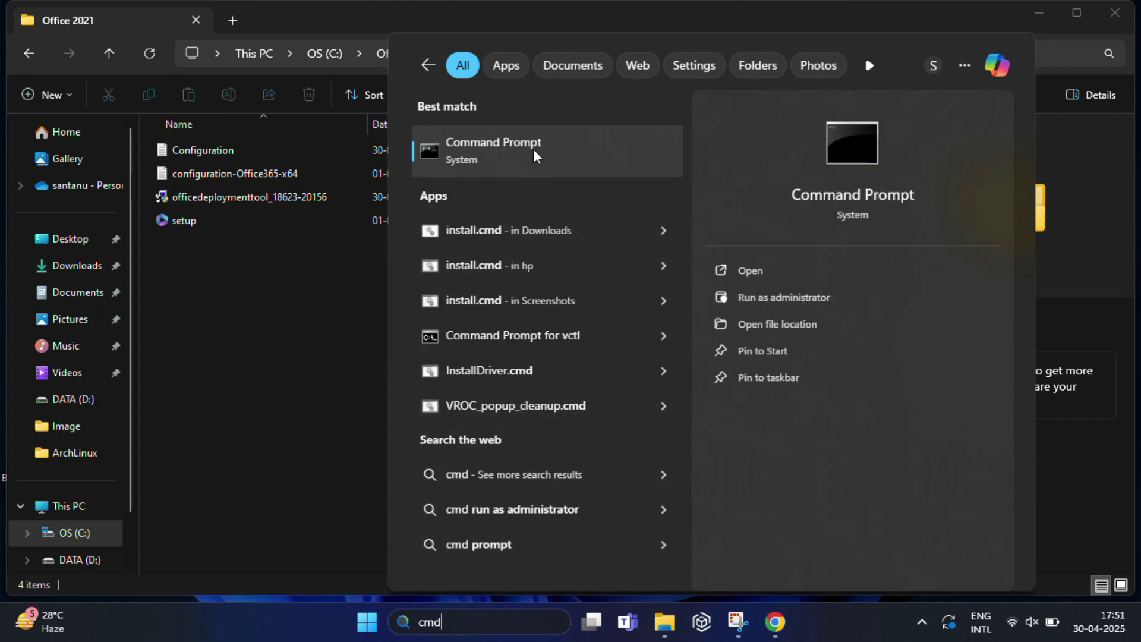
right_click(533, 148)
left_click(595, 171)
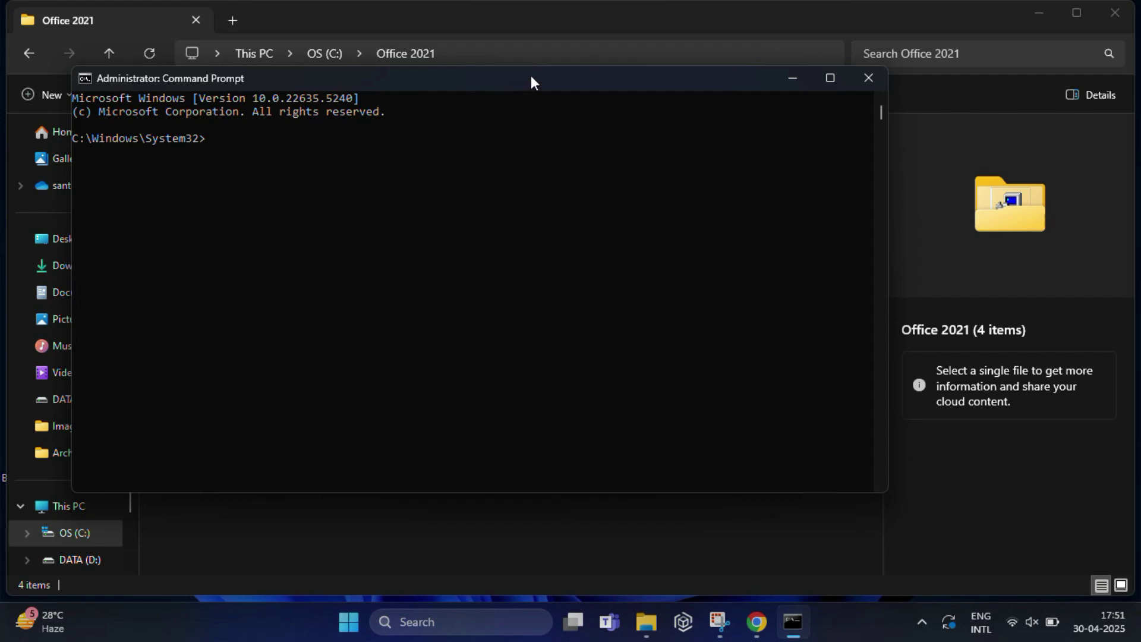
Step: Change the Command Prompt directory to the copied C:\Office 2021 folder path
left_click_drag(530, 78, 565, 239)
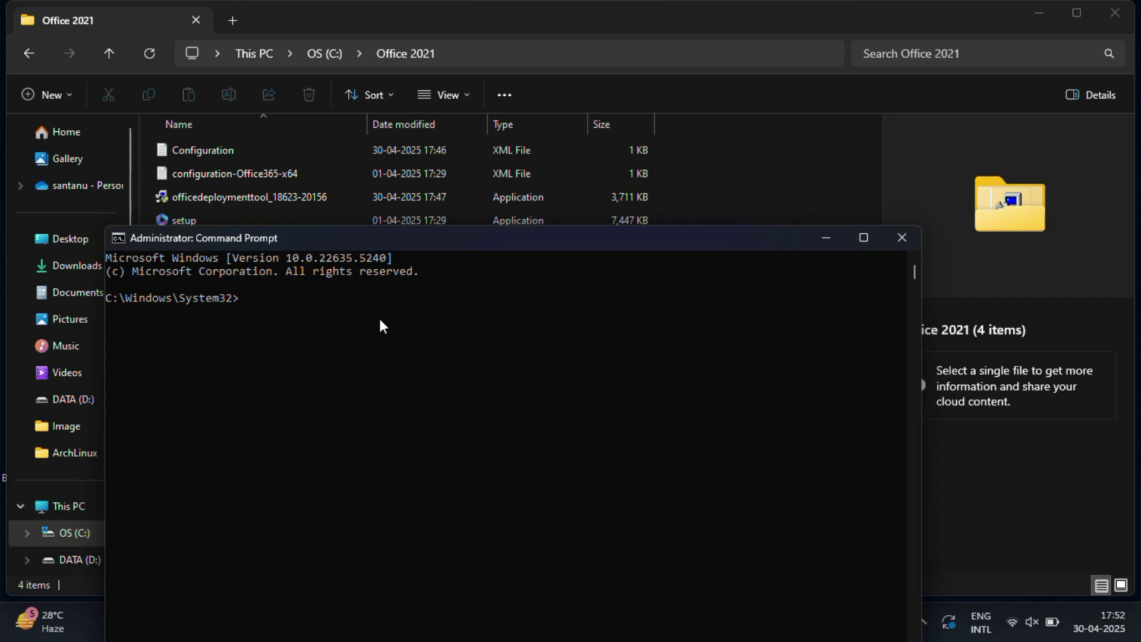
type("cd")
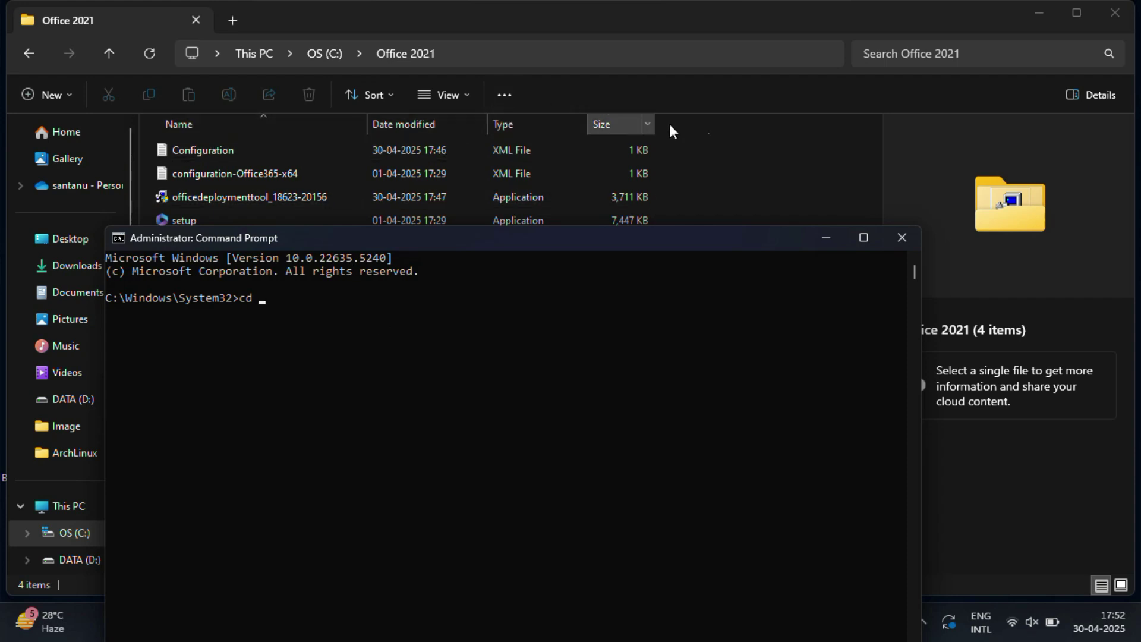
left_click(732, 131)
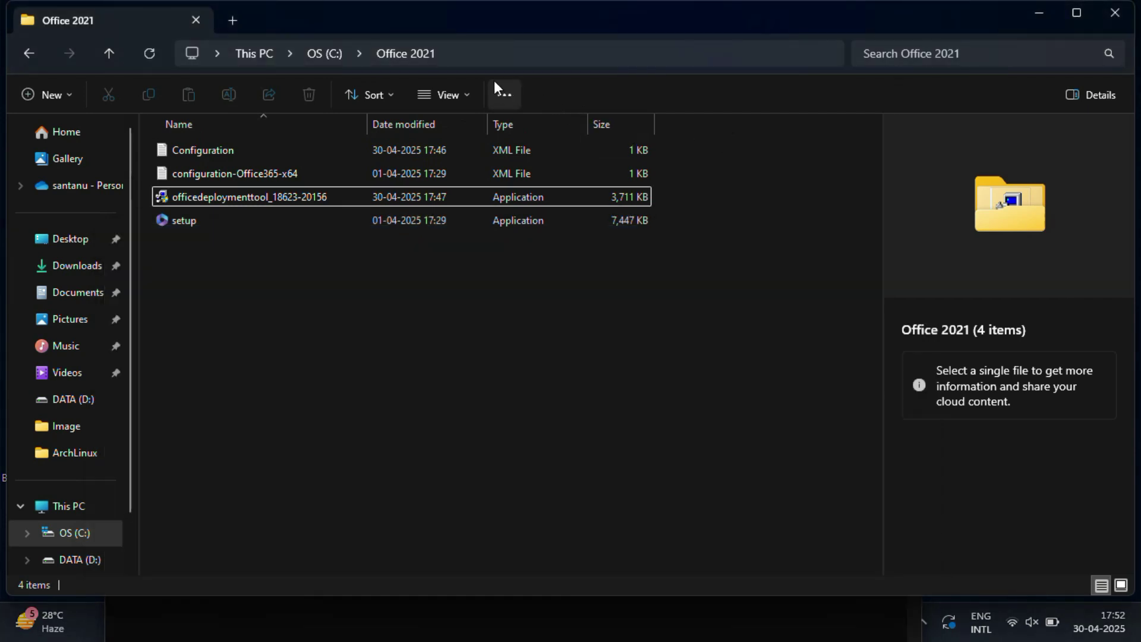
left_click(452, 52)
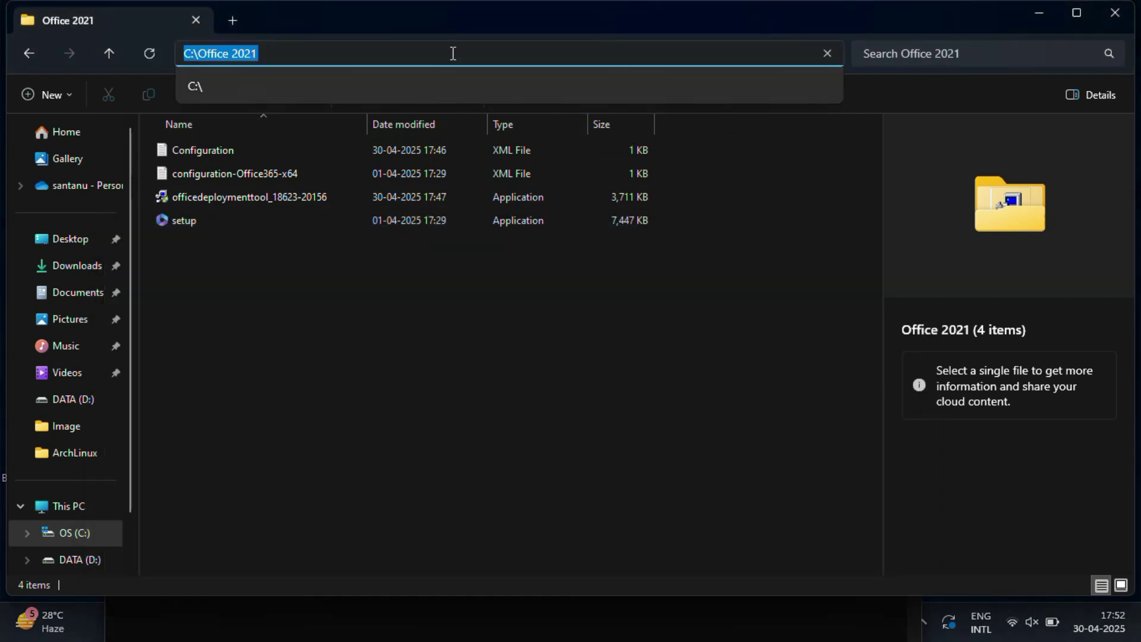
right_click(234, 51)
left_click(272, 87)
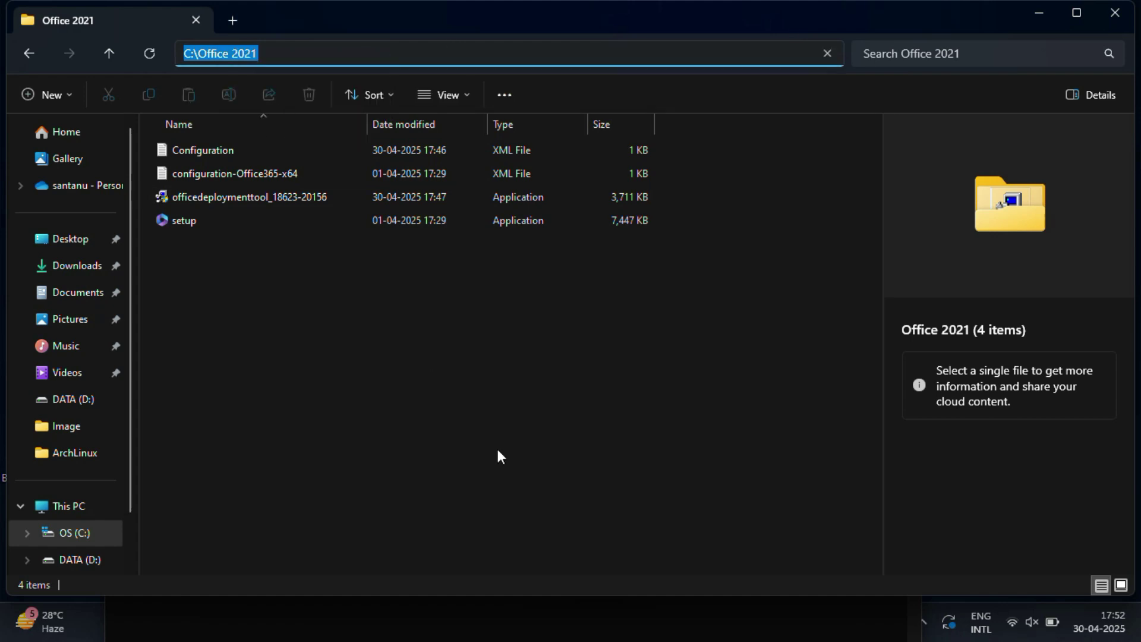
left_click(657, 615)
type("cd")
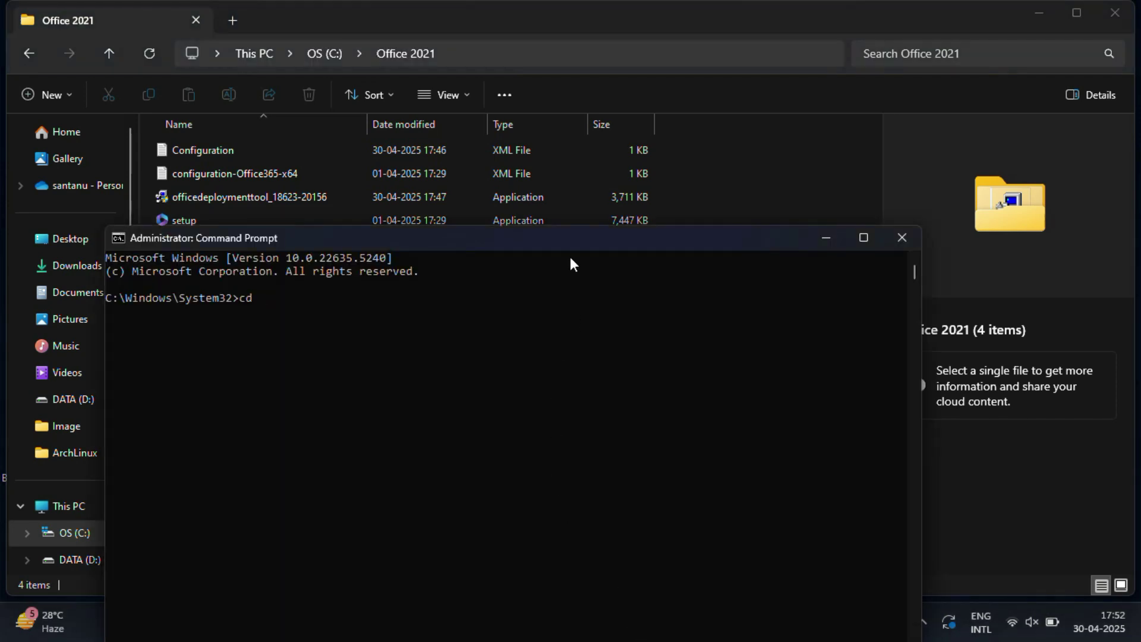
left_click_drag(572, 240, 591, 181)
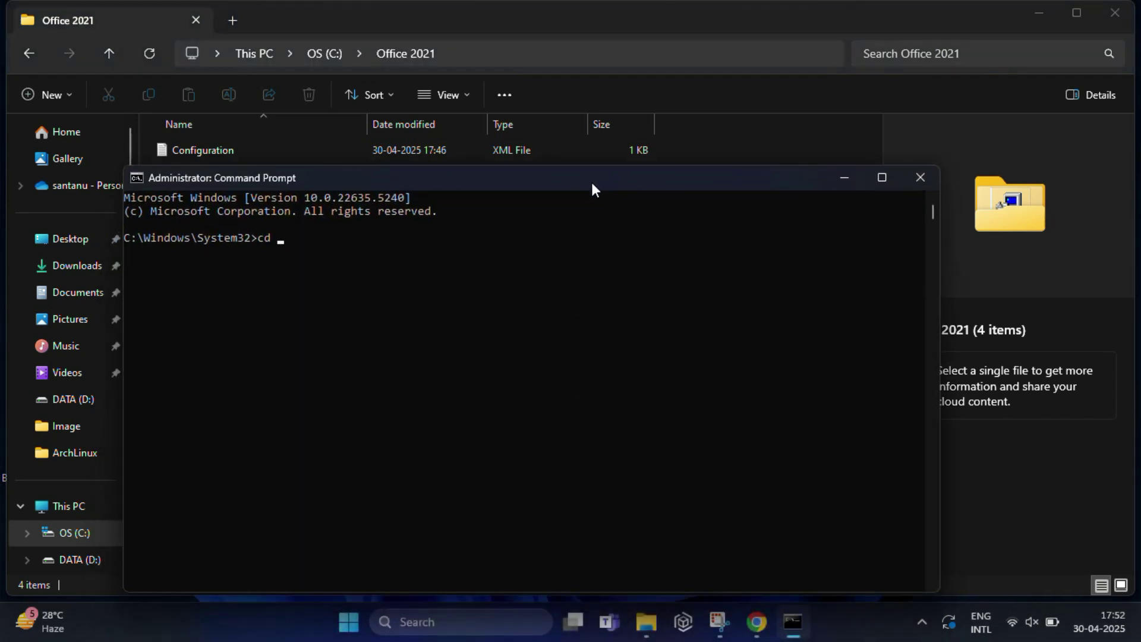
type("C:\\Office 2021")
key("Return")
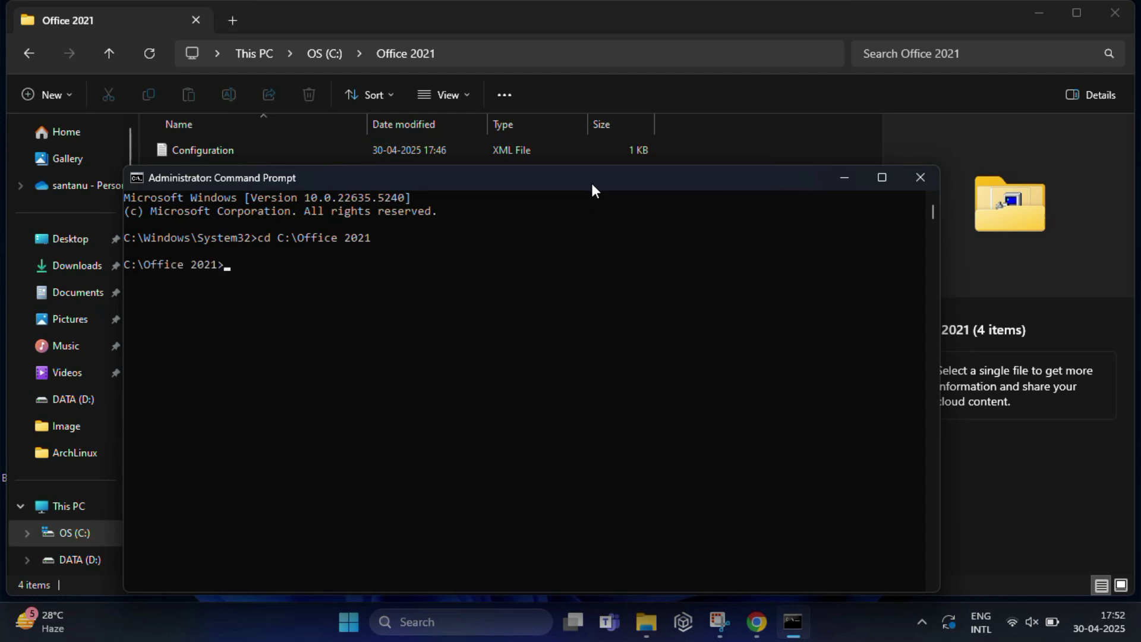
Step: Search Google in a new Chrome tab for 'office deployment tool 2021'
left_click(478, 23)
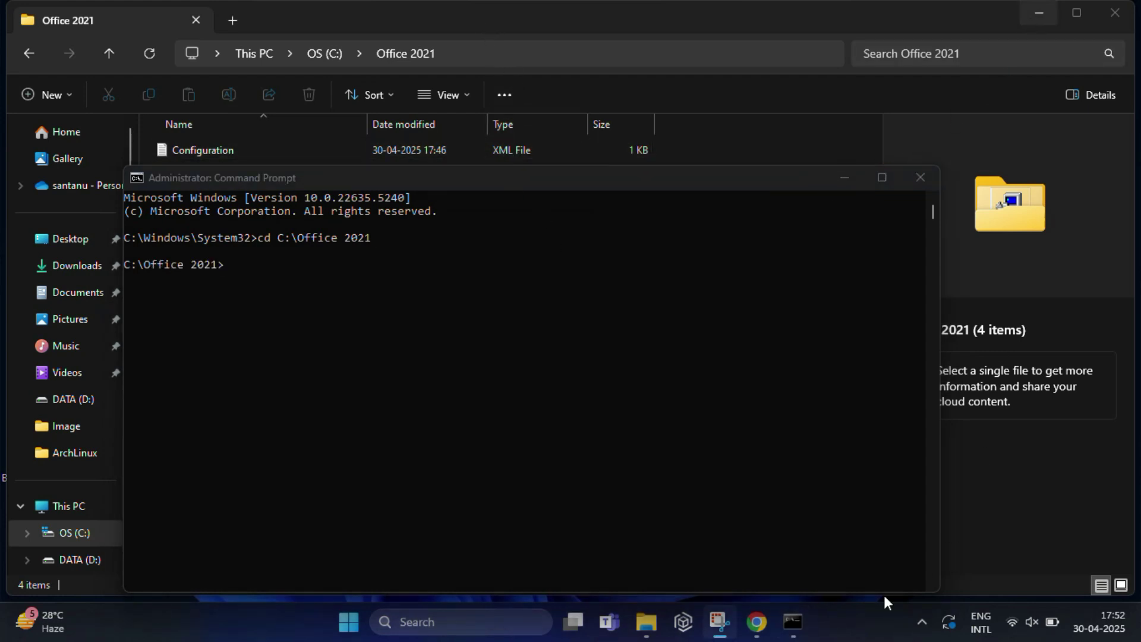
left_click(756, 622)
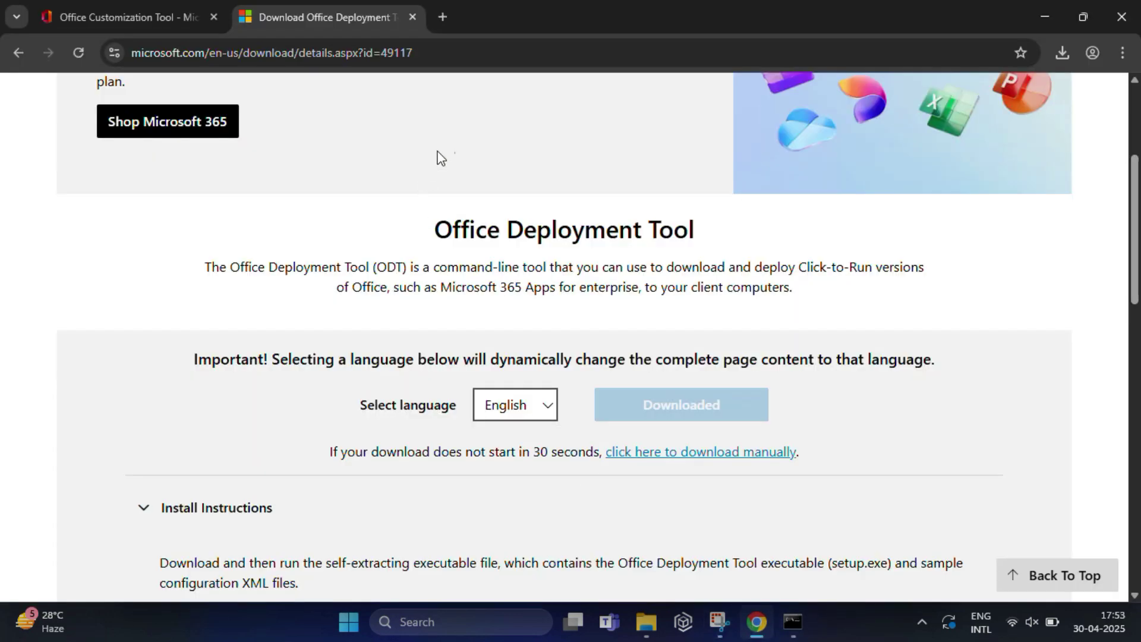
left_click(441, 17)
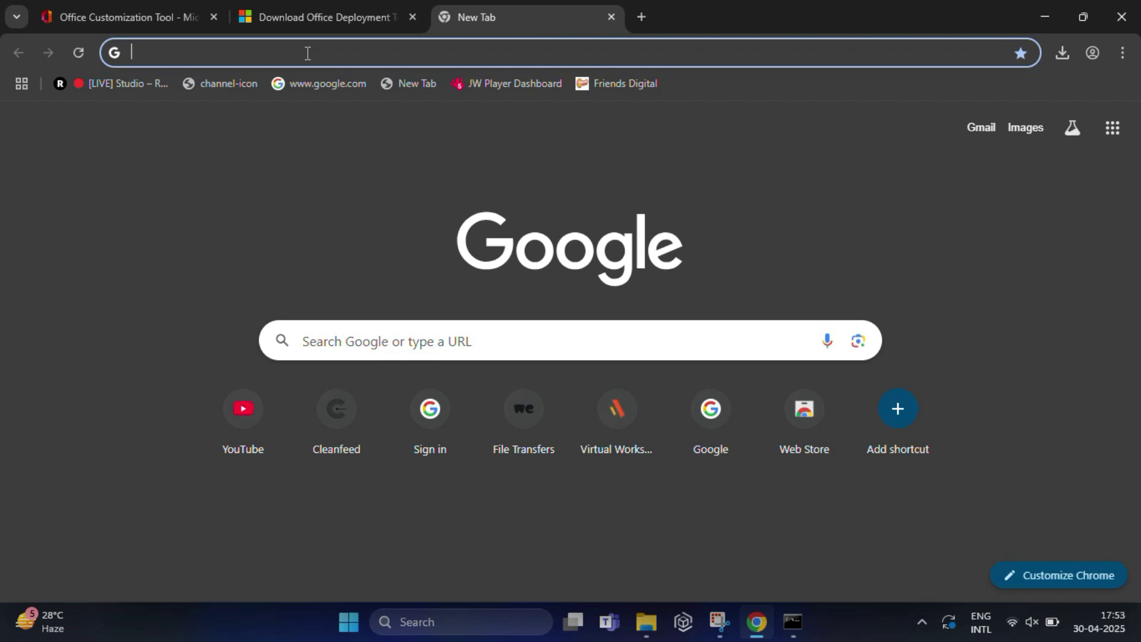
type("offic")
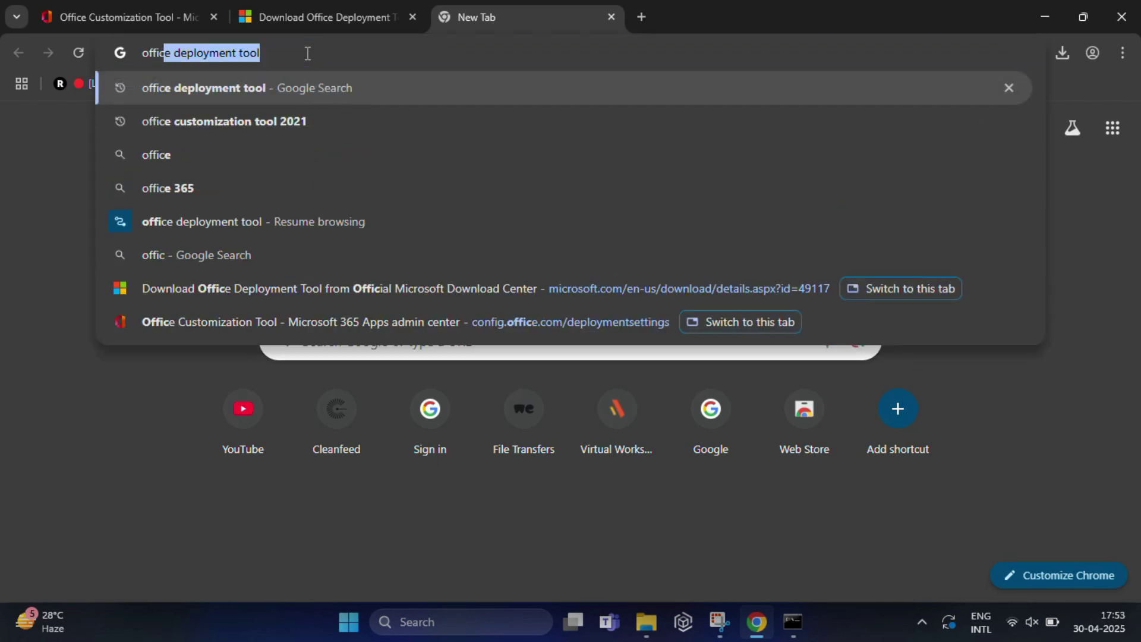
type("e deplo")
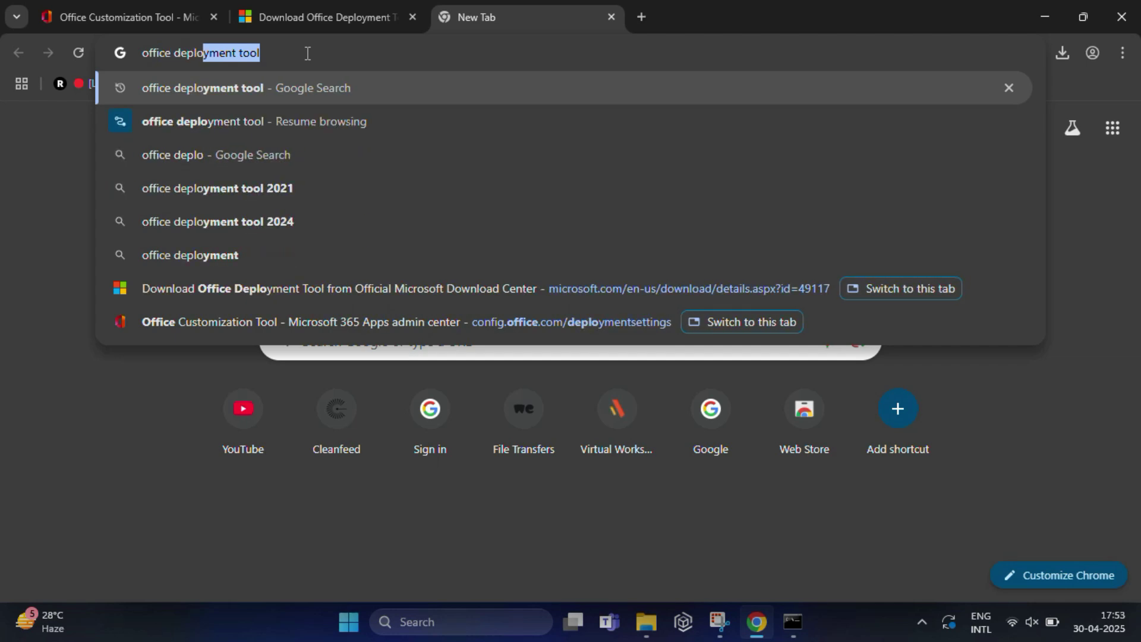
type("yment tool ")
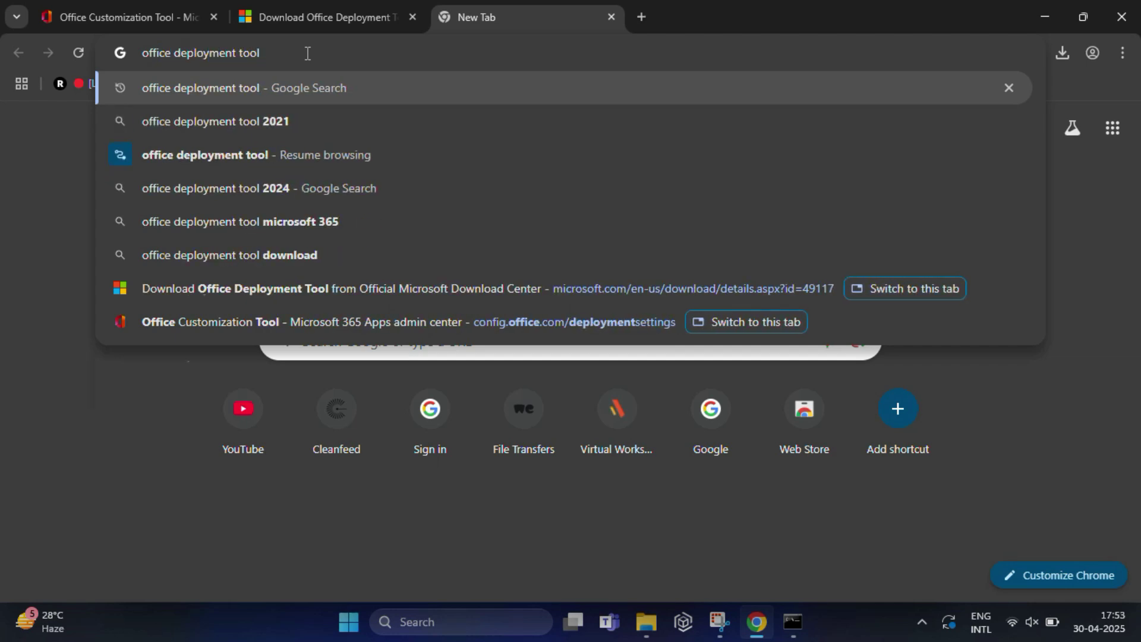
type("2021")
key("Return")
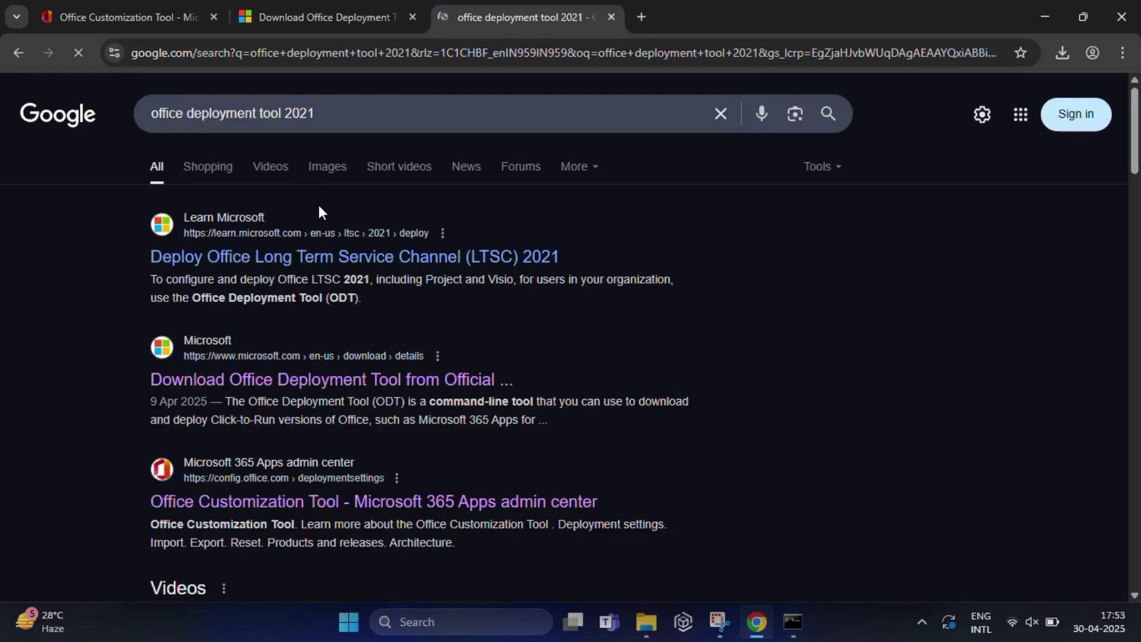
Step: Copy 'setup /configure configuration.xml' from the Deploy Office LTSC 2021 article's install section
left_click(326, 266)
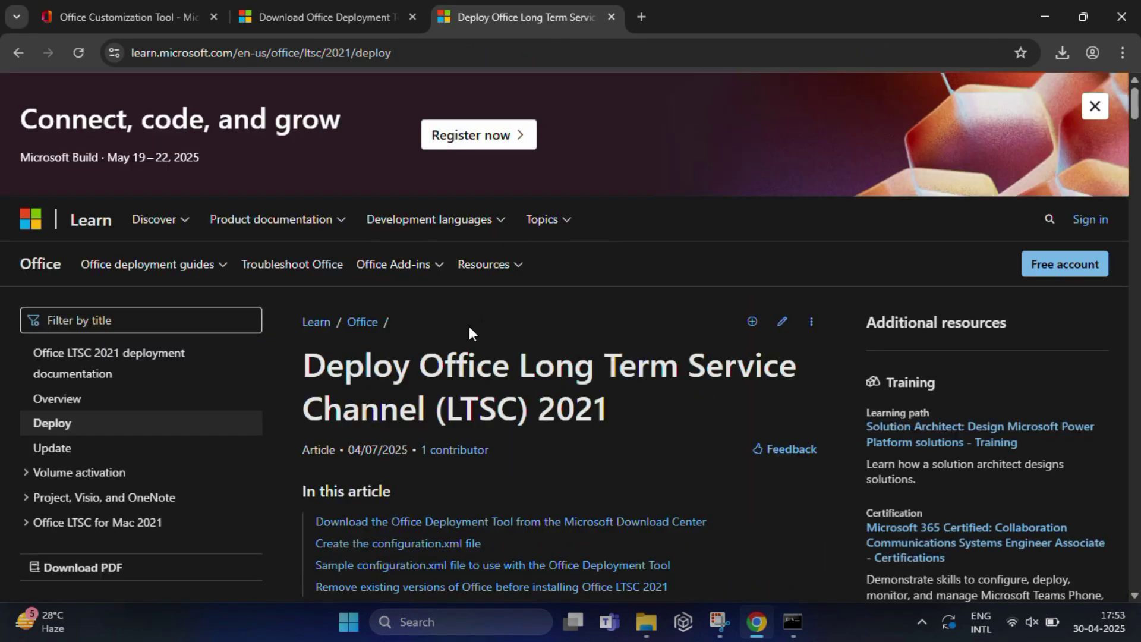
scroll(459, 326, "down", 2)
scroll(459, 325, "down", 2)
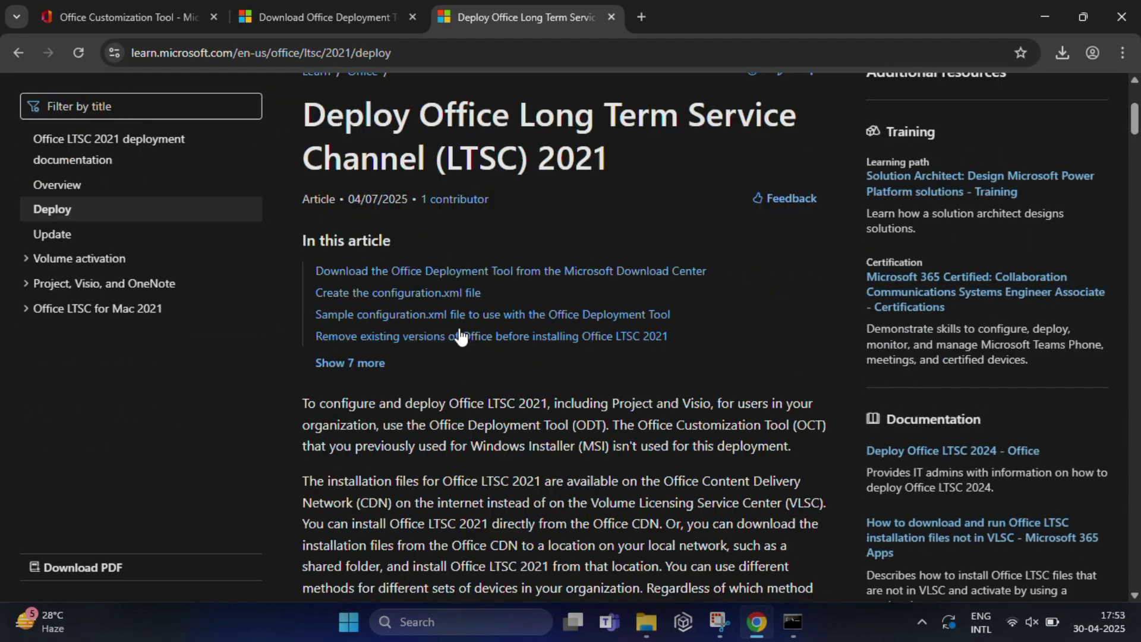
scroll(459, 326, "down", 2)
scroll(459, 329, "down", 2)
scroll(460, 329, "down", 1)
scroll(460, 330, "down", 1)
scroll(459, 329, "down", 1)
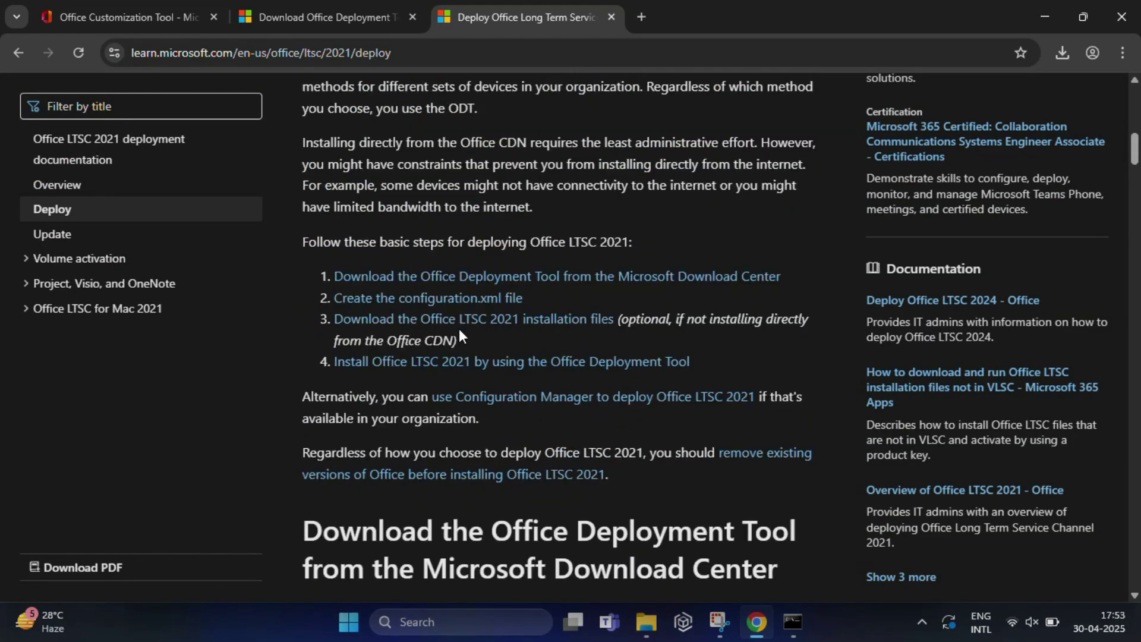
left_click(431, 362)
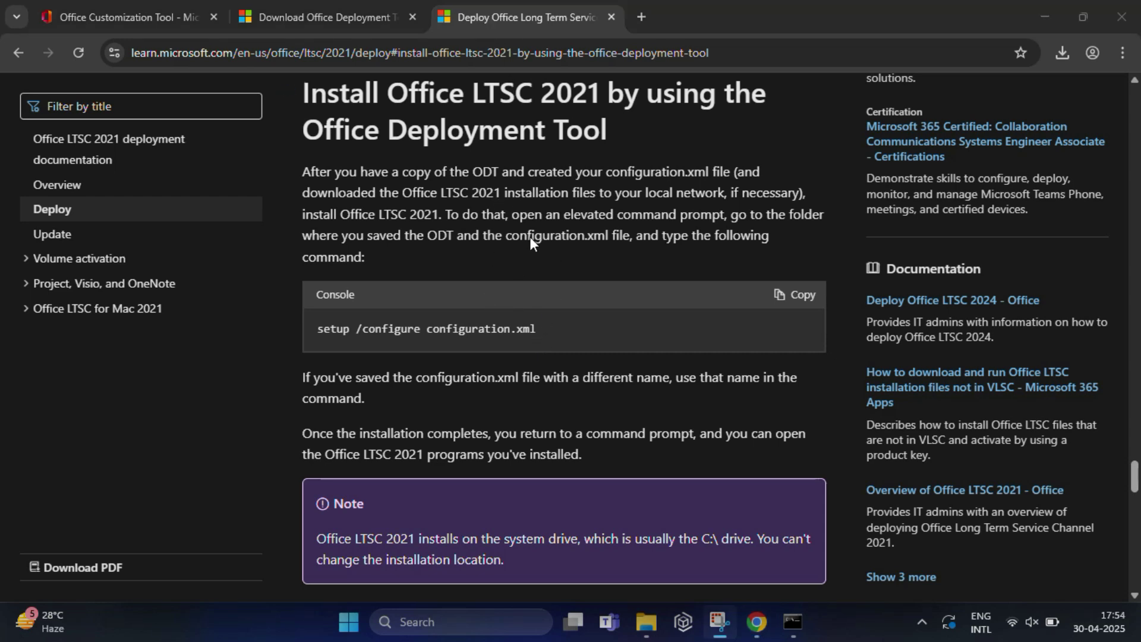
left_click_drag(541, 329, 328, 344)
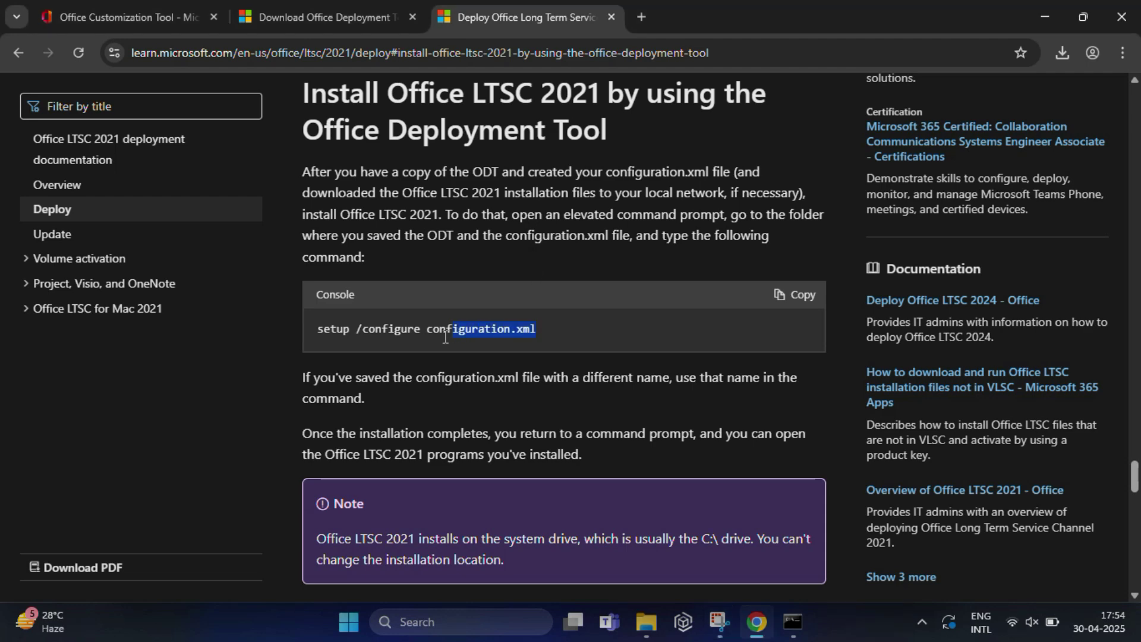
right_click(325, 332)
left_click(357, 352)
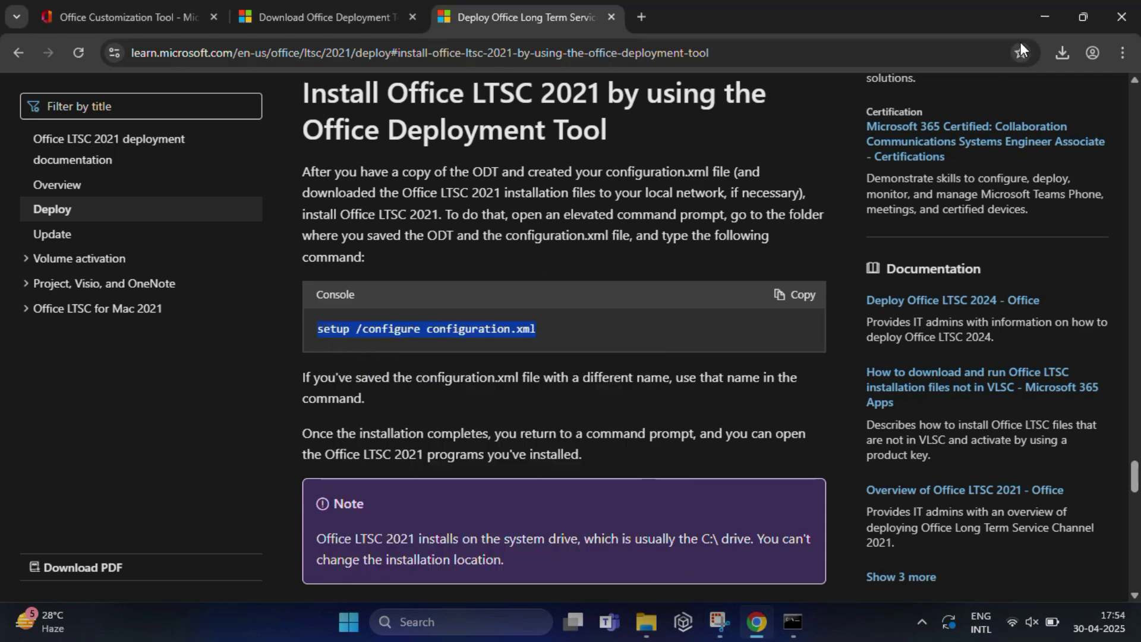
left_click(1043, 16)
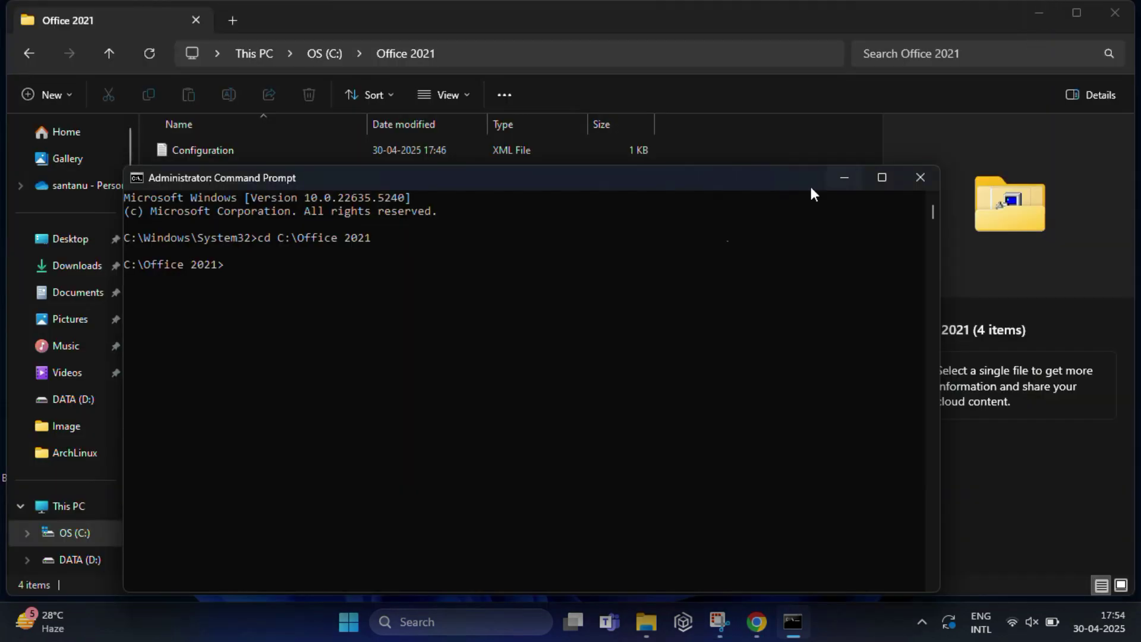
Step: Paste and run 'setup /configure configuration.xml' at the C:\Office 2021 prompt
right_click(234, 265)
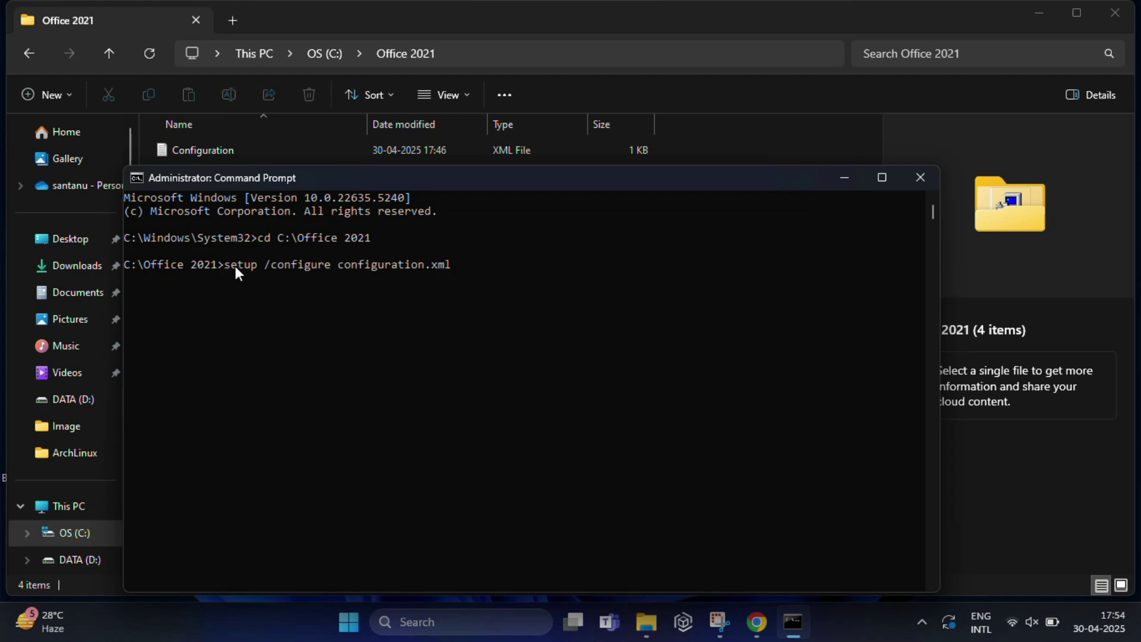
key("Return")
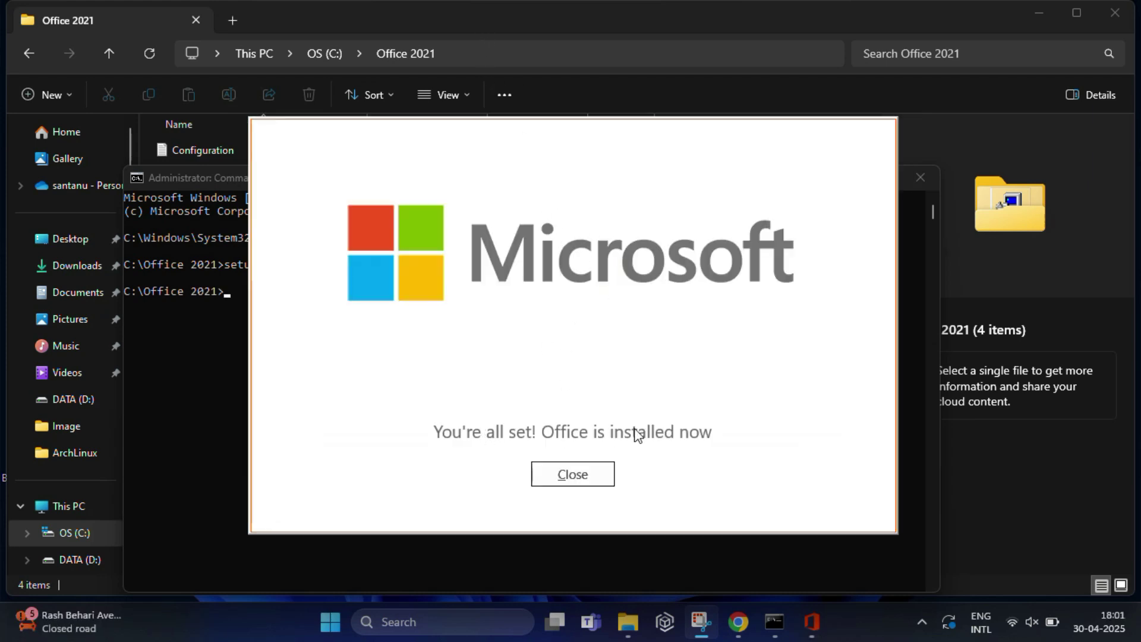
Step: Close the installer windows and type two test lines in a new blank Word document
left_click(584, 479)
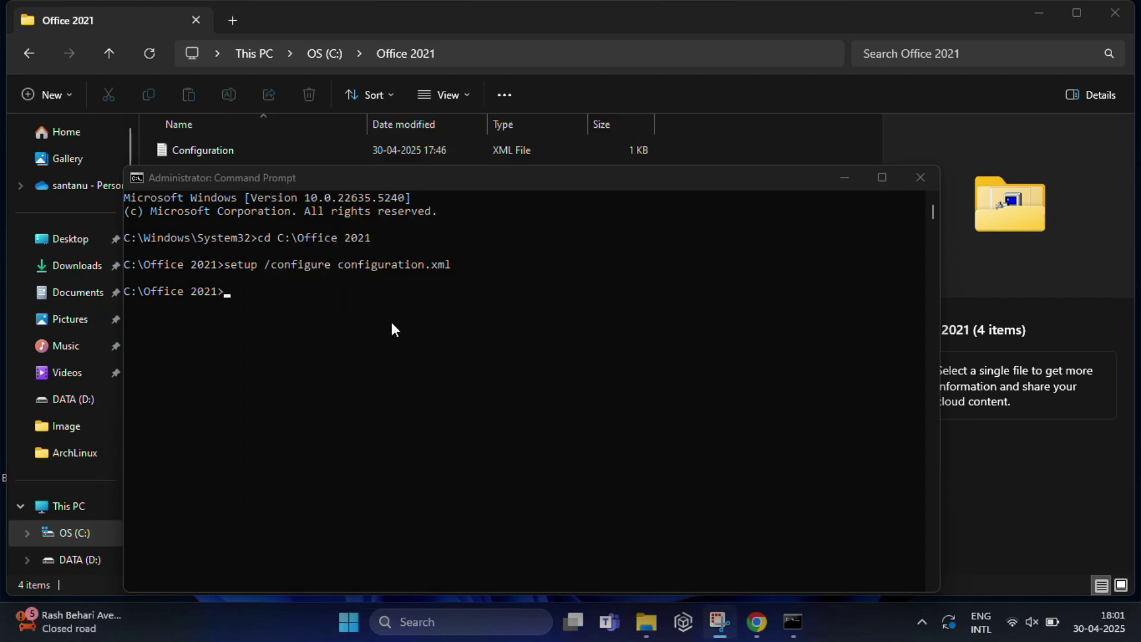
left_click(920, 177)
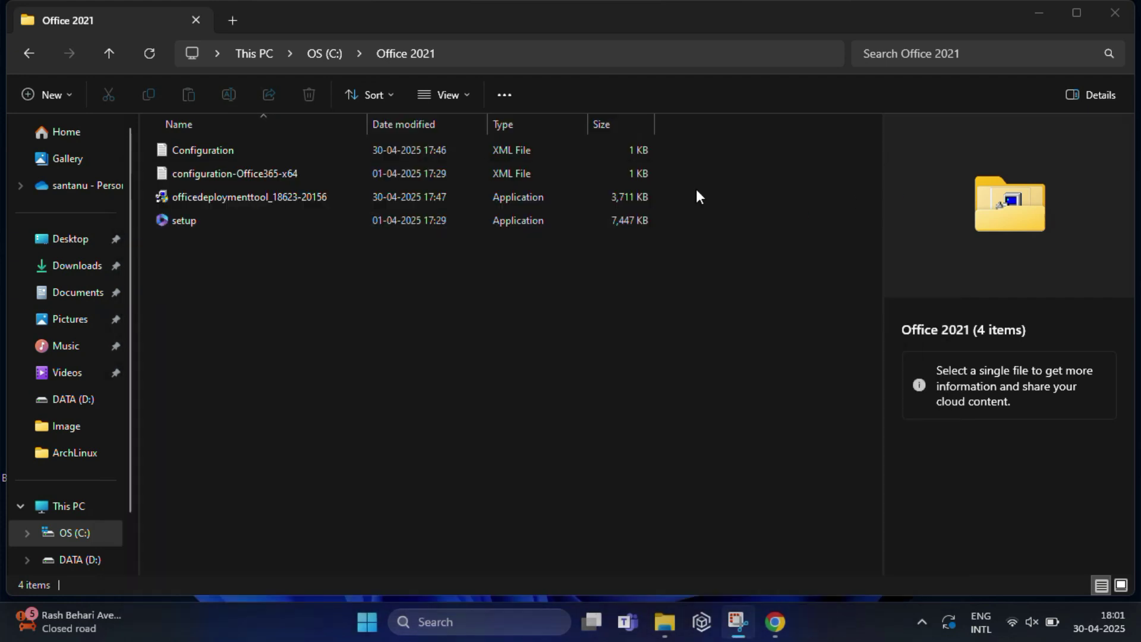
left_click(1122, 10)
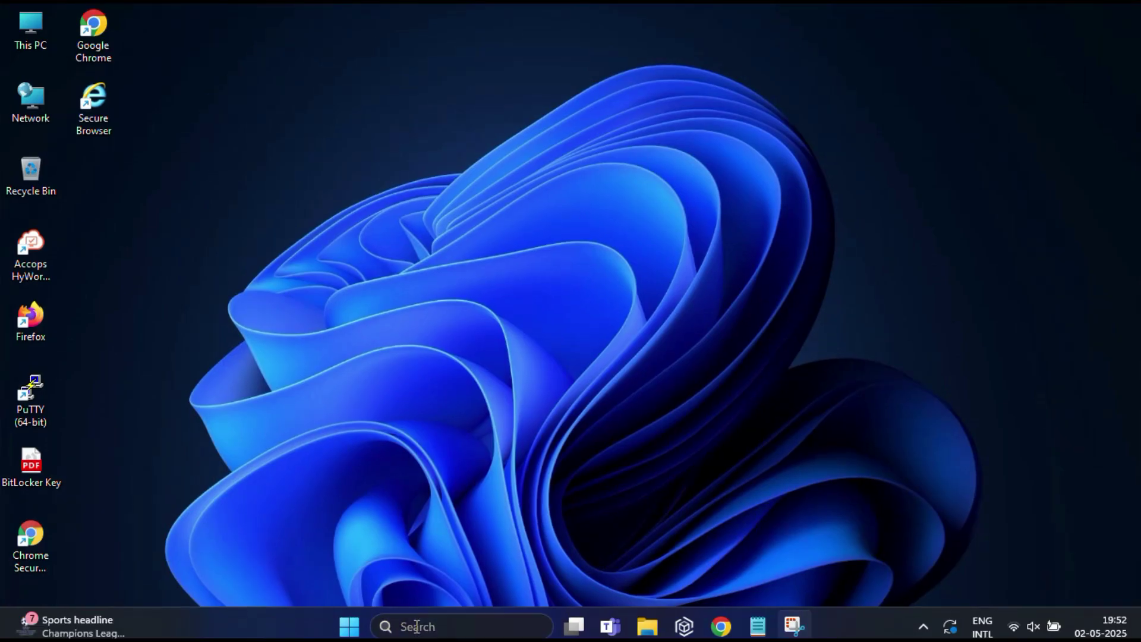
left_click(413, 626)
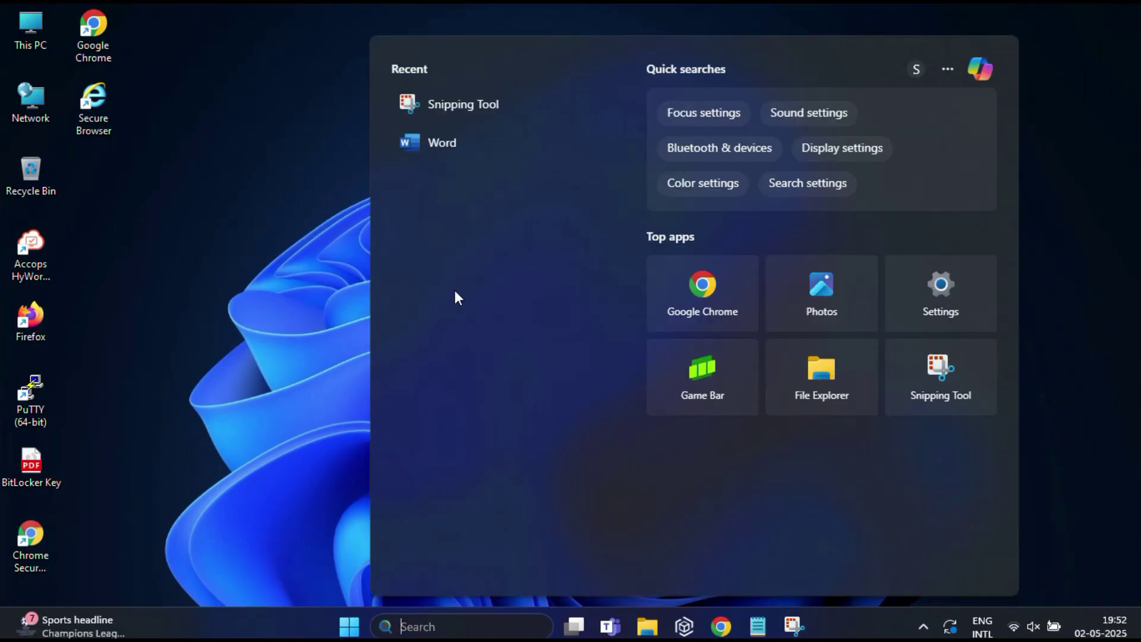
left_click(444, 142)
left_click(226, 178)
left_click(323, 253)
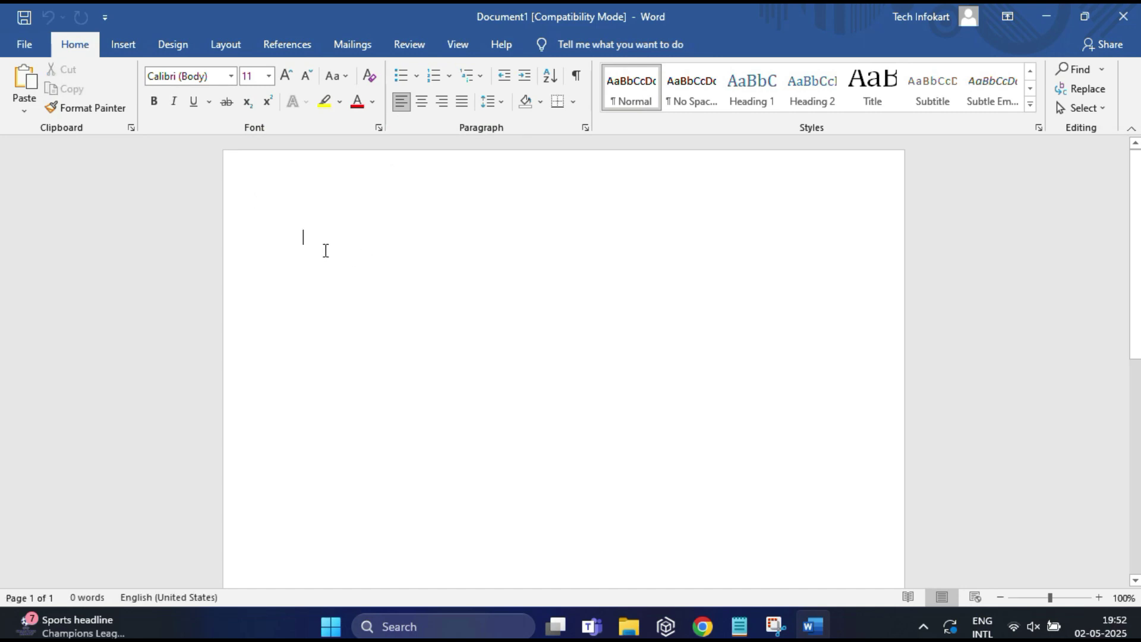
type("gashgahsgahsgahsgas")
key("Return")
type("ashasagsahgs")
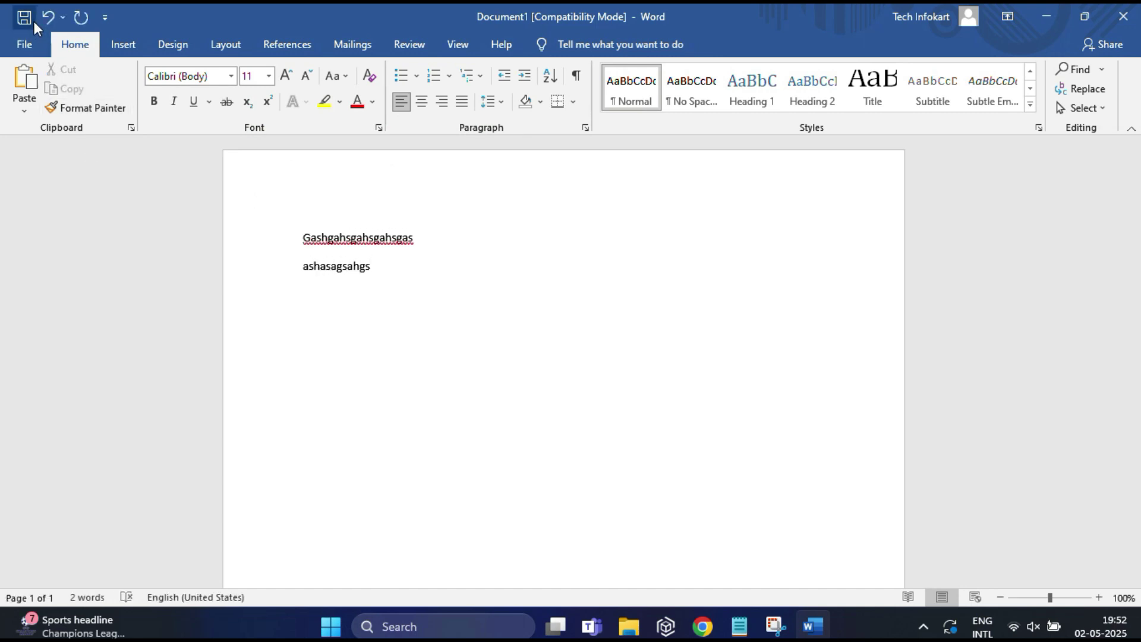
Step: Check the Account page activation status for Office LTSC Professional Plus 2021, then minimize Word
left_click(23, 45)
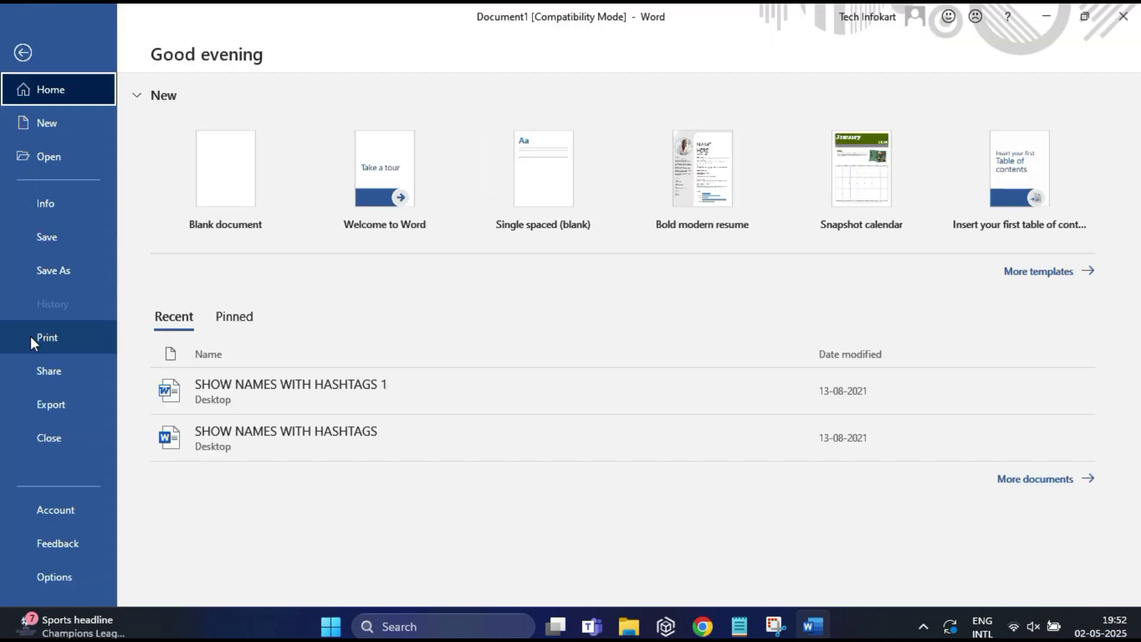
left_click(63, 509)
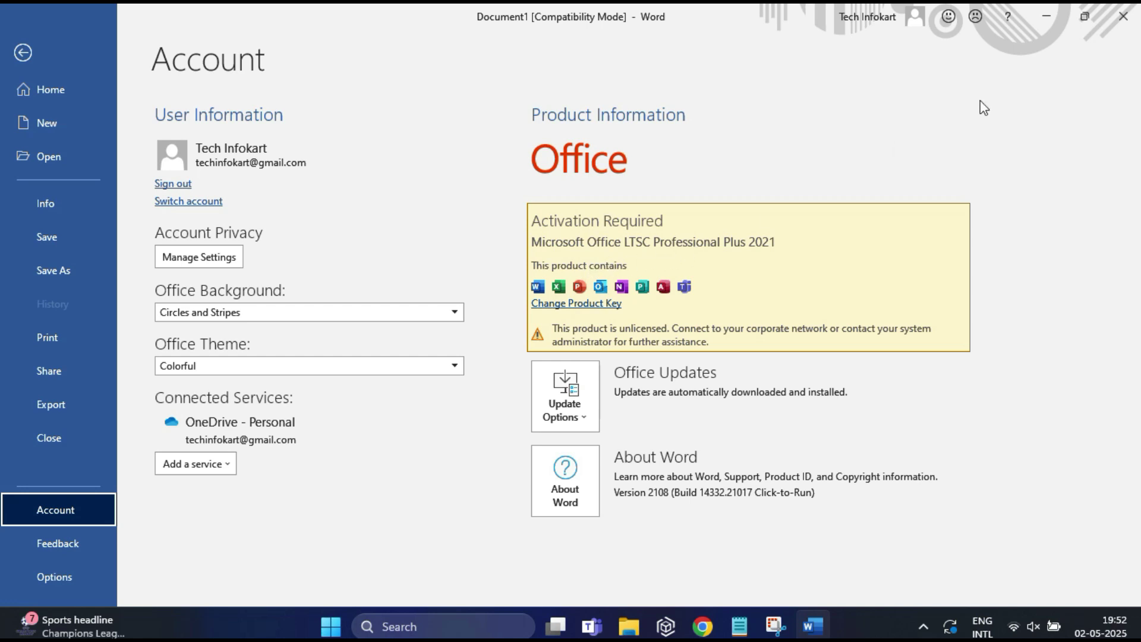
left_click(23, 52)
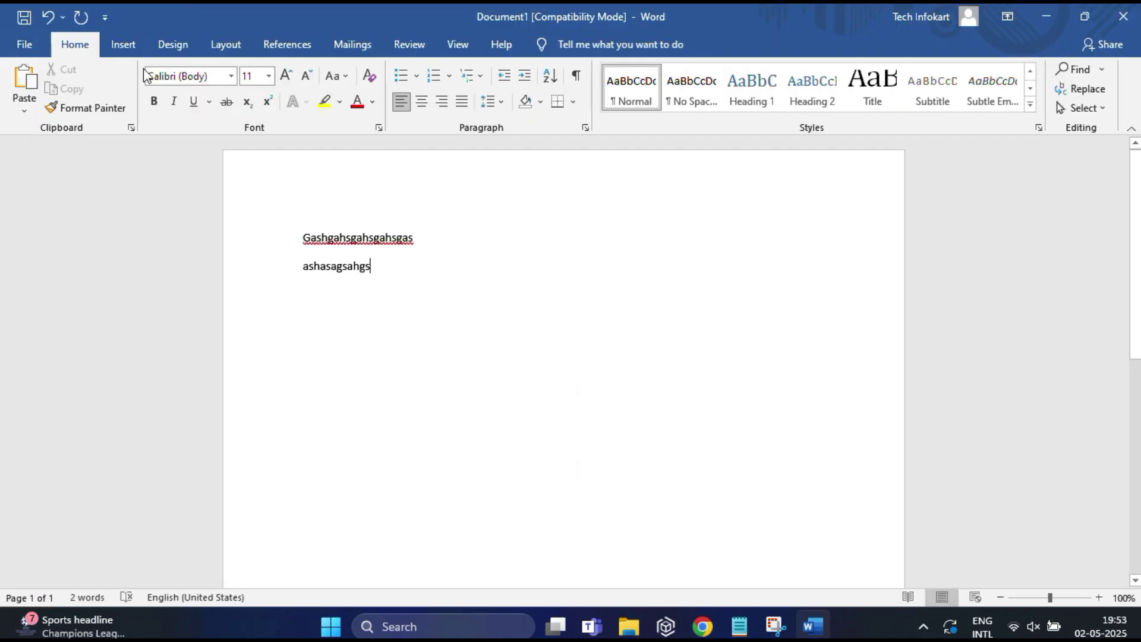
left_click(1048, 12)
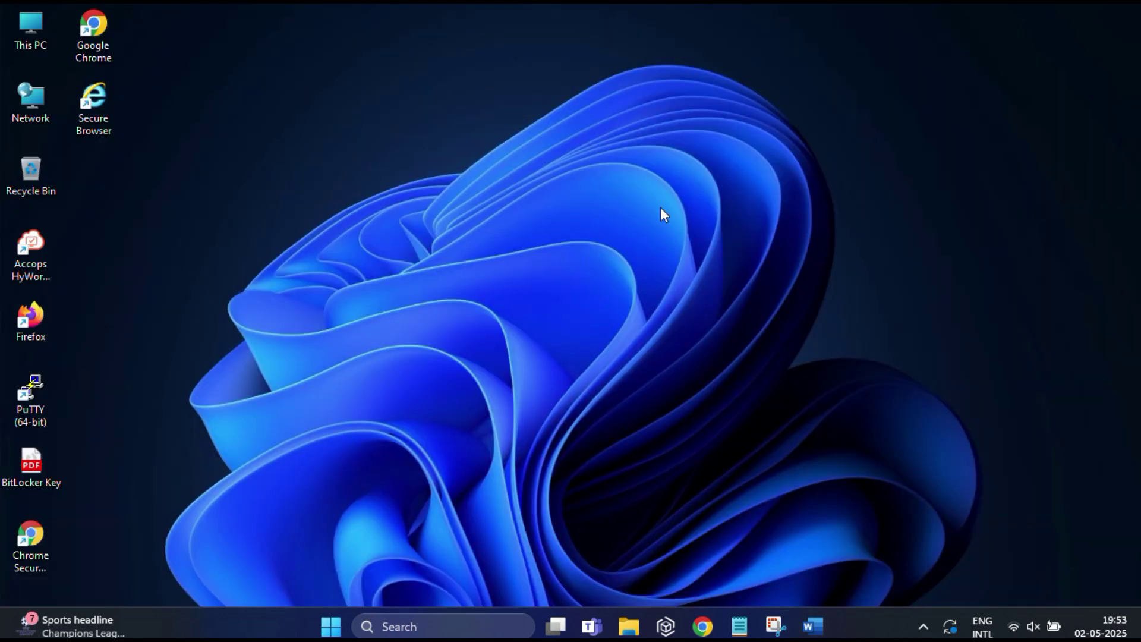
Step: Launch Command Prompt as administrator from Windows Search
left_click(419, 627)
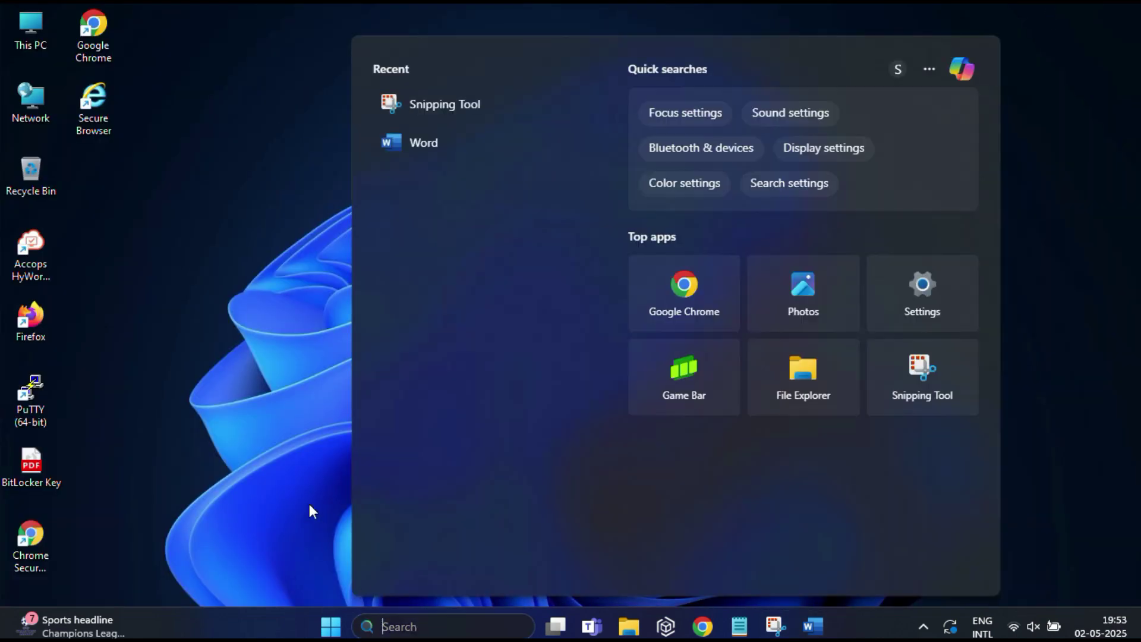
type("cmd")
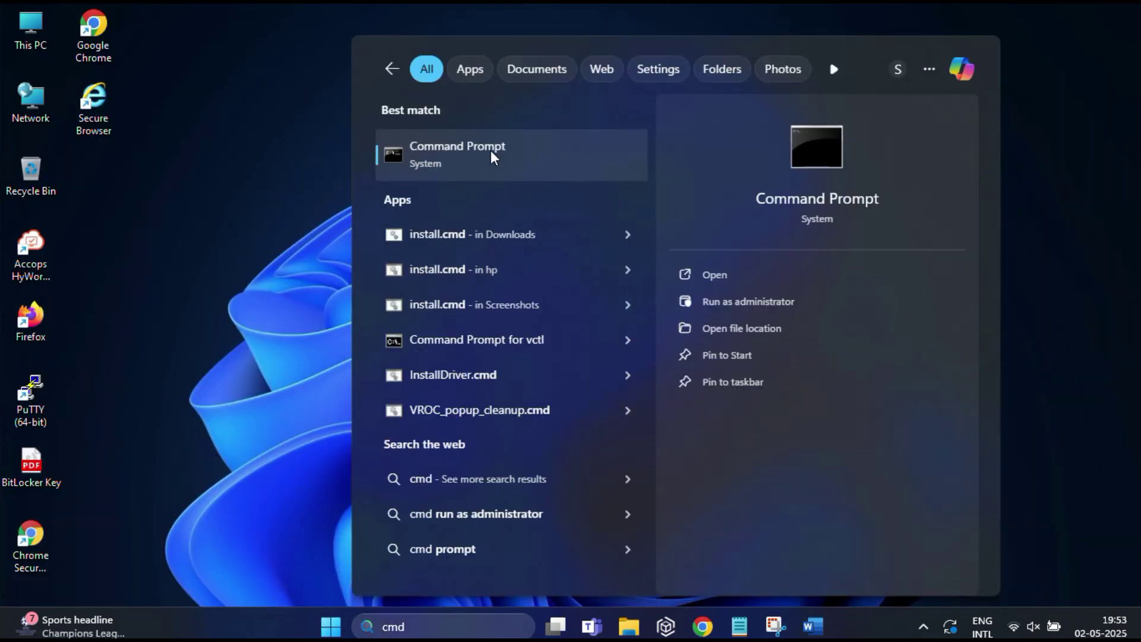
right_click(491, 151)
left_click(533, 170)
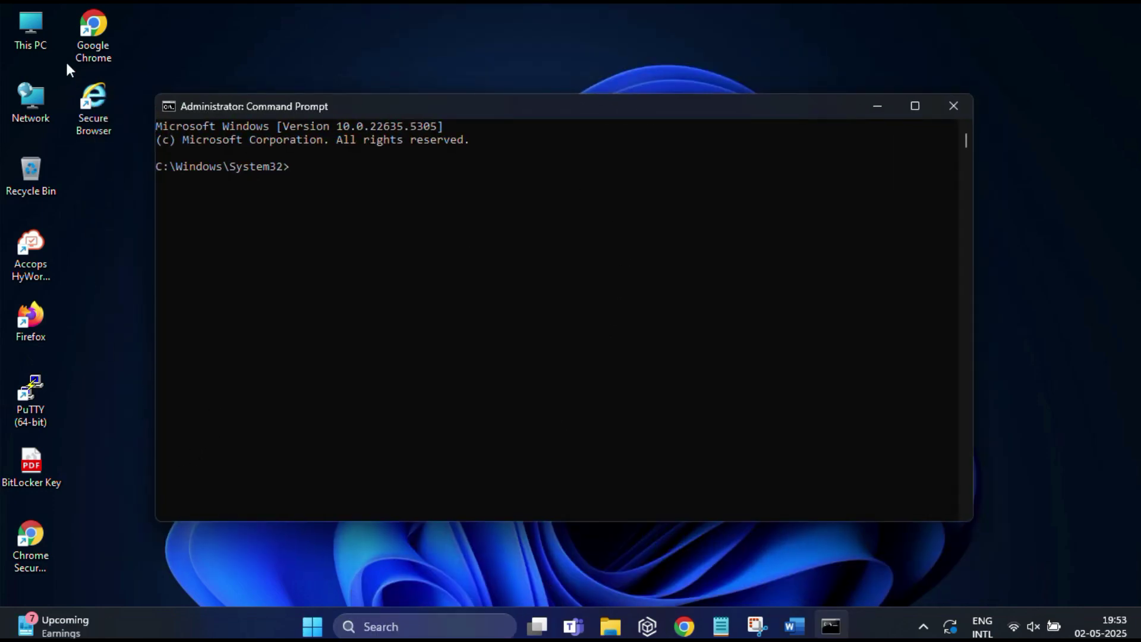
Step: Browse to C:\Program Files\Microsoft Office\Office16 in File Explorer
double_click(31, 27)
left_click(243, 167)
double_click(242, 168)
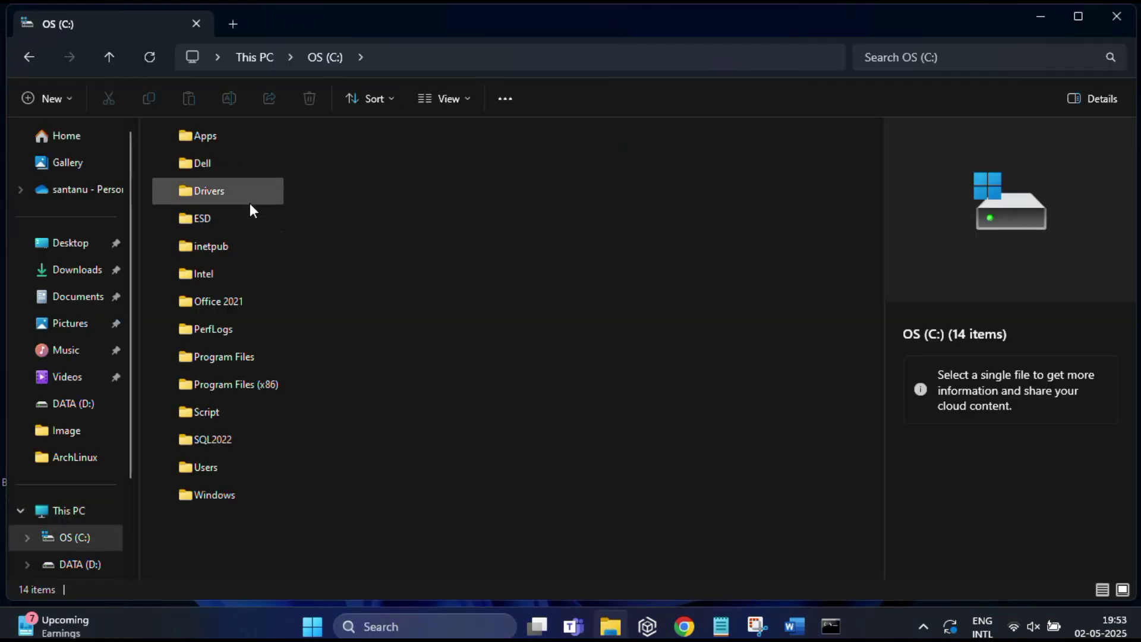
double_click(213, 357)
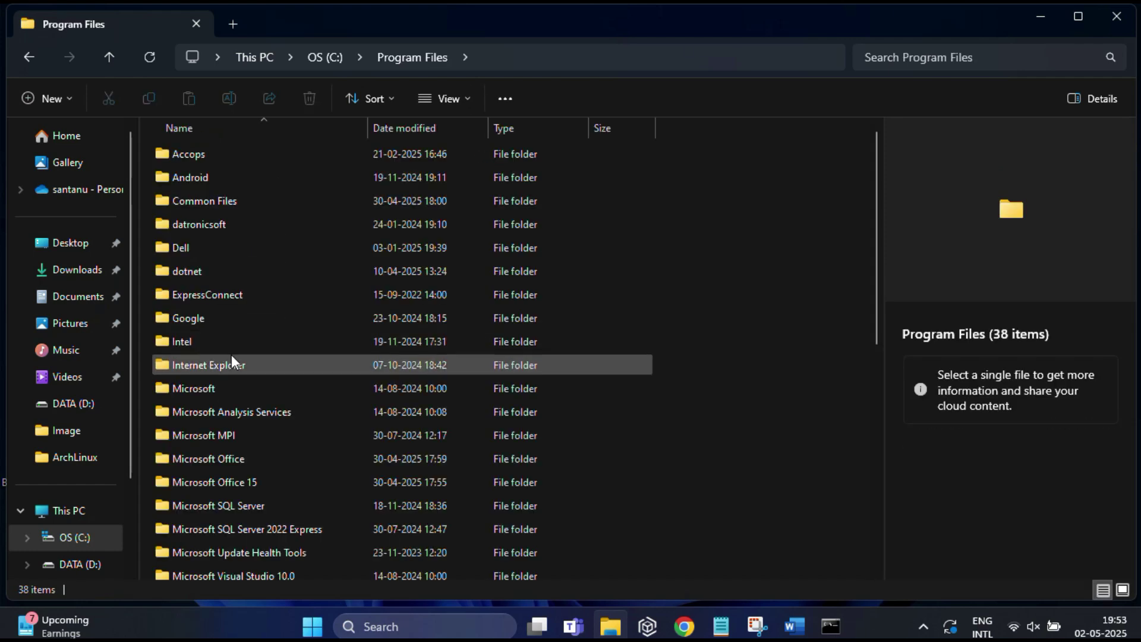
left_click(221, 457)
double_click(221, 457)
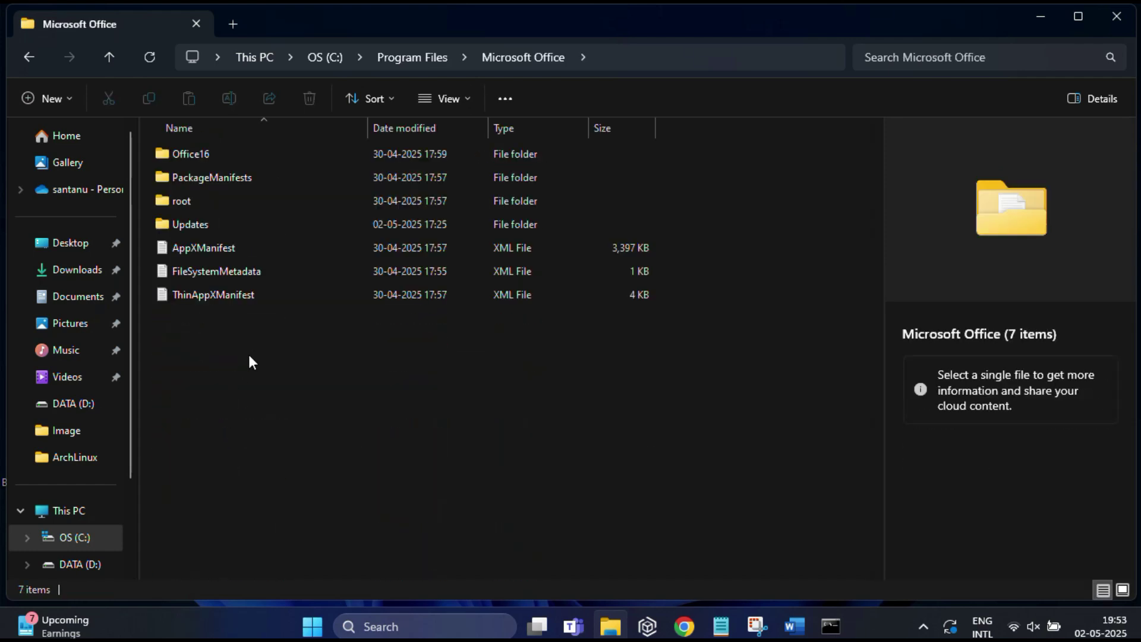
double_click(201, 154)
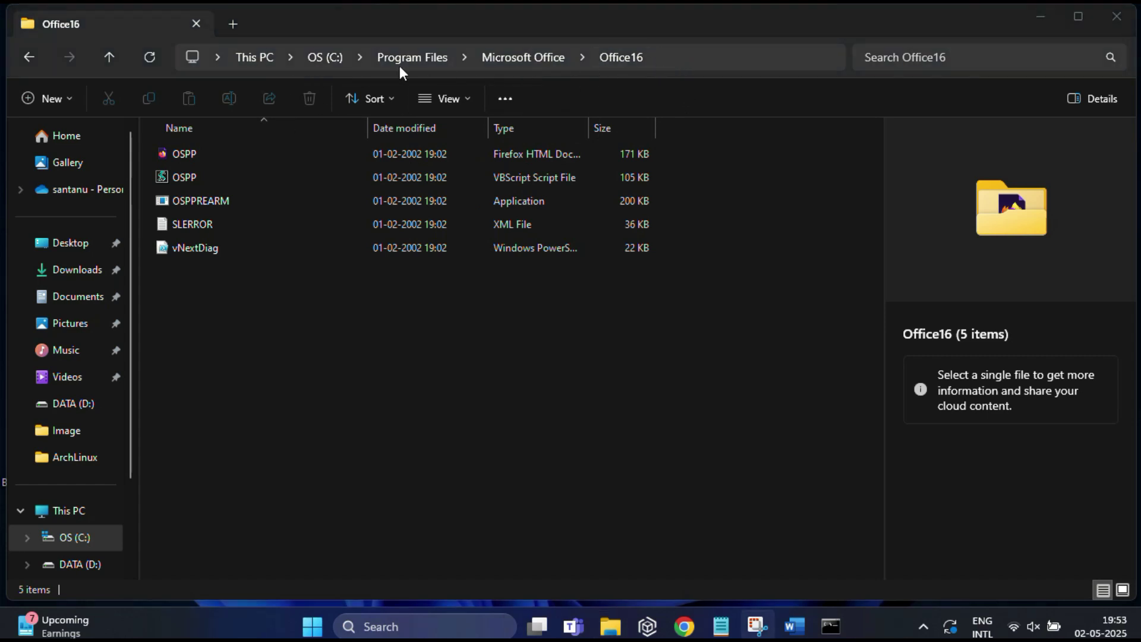
left_click(254, 57)
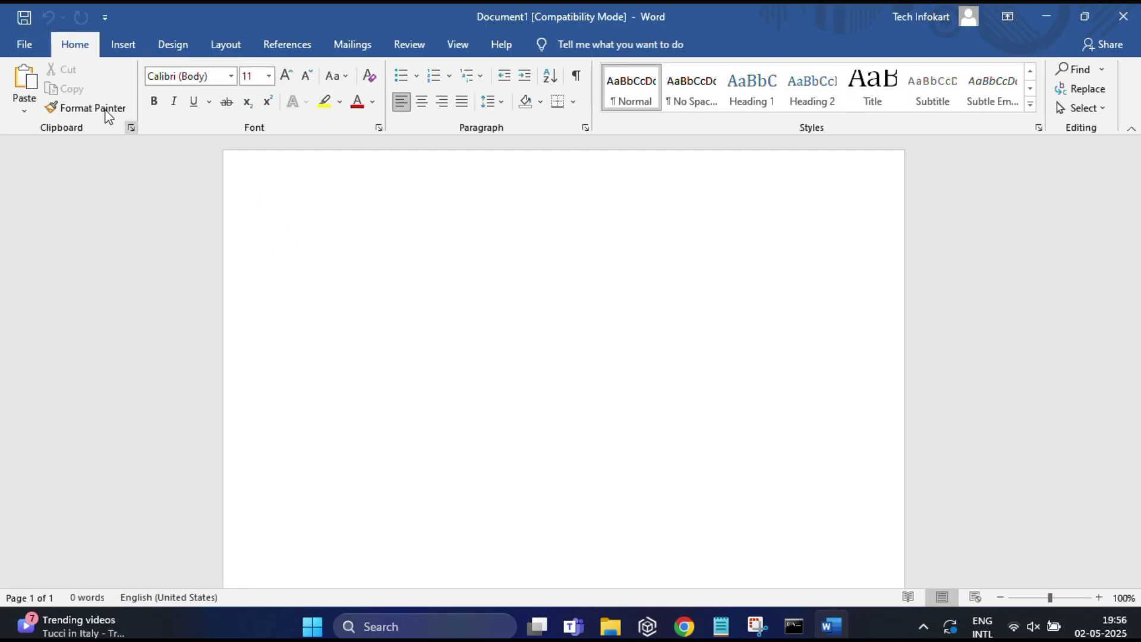
Step: Confirm Word's Account page shows Product Activated, then close Word
left_click(24, 44)
left_click(56, 509)
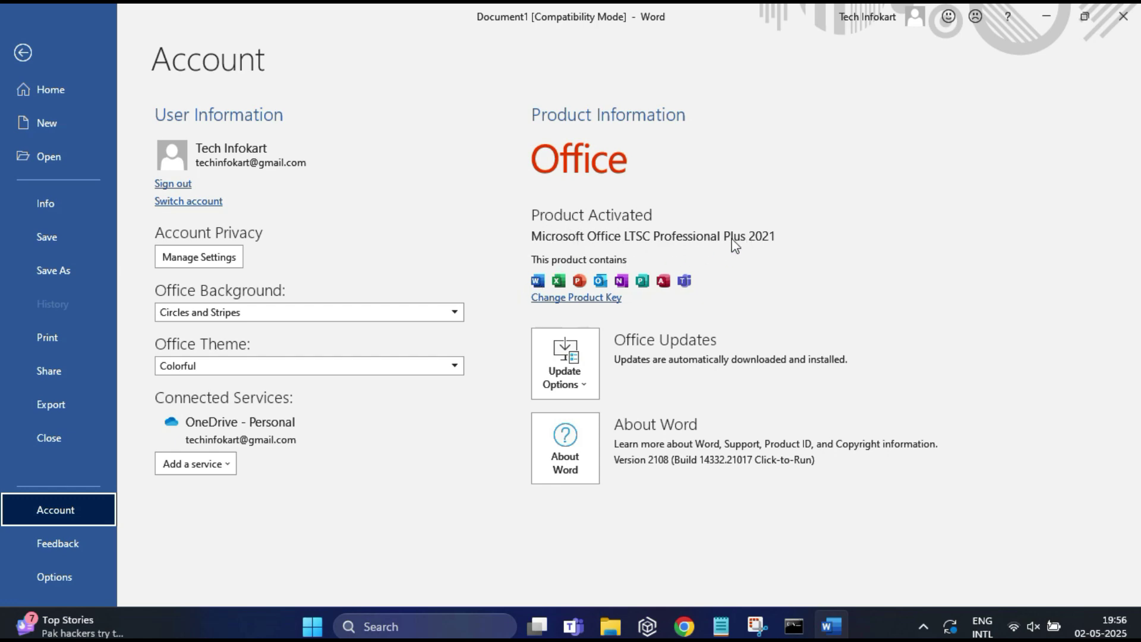
key("alt+F4")
left_click(405, 627)
type("excel")
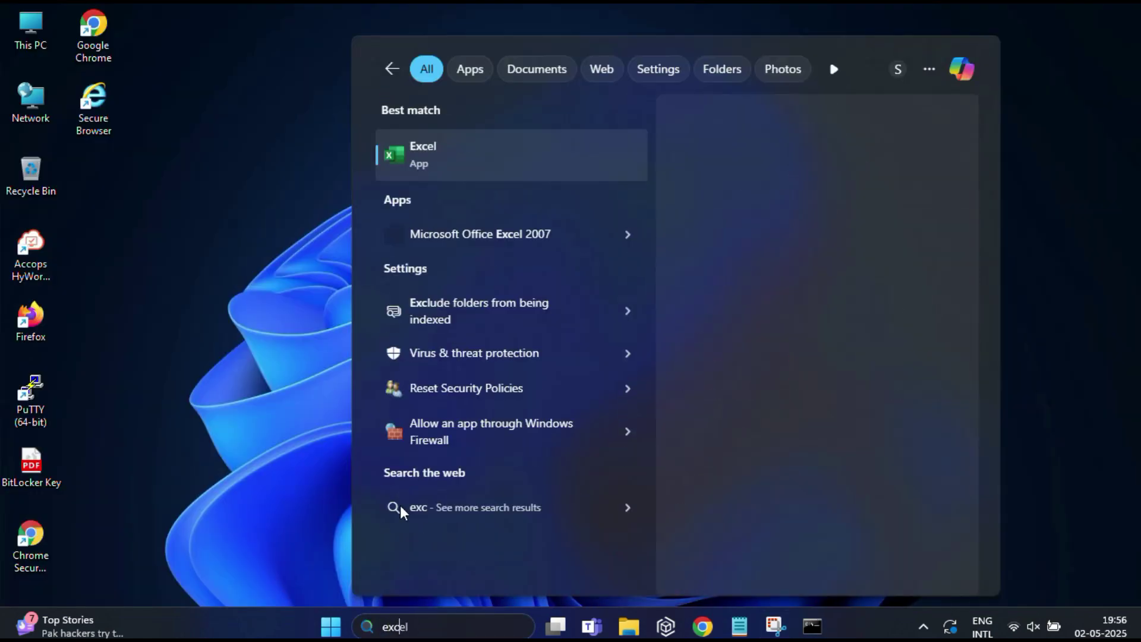
Step: Open a blank Excel workbook, type test entries in column A, and close without saving
key("Return")
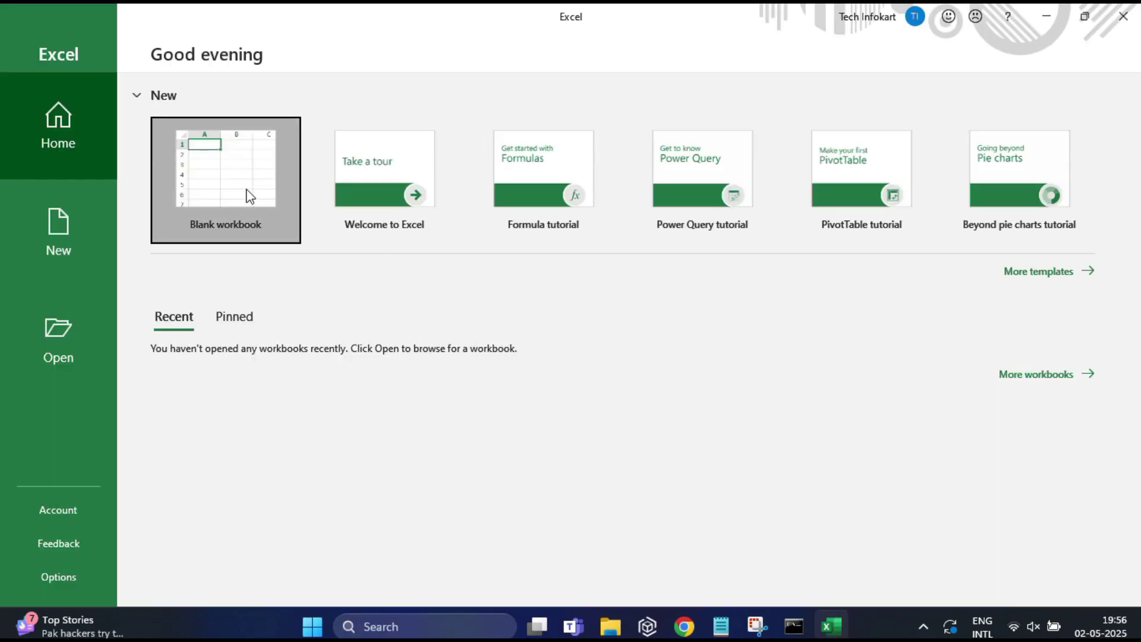
key("Return")
type("fhghghgghgj")
key("Return")
type("gfgfhghj")
key("Return")
key("Return")
type("fhghjghhjhjhjh")
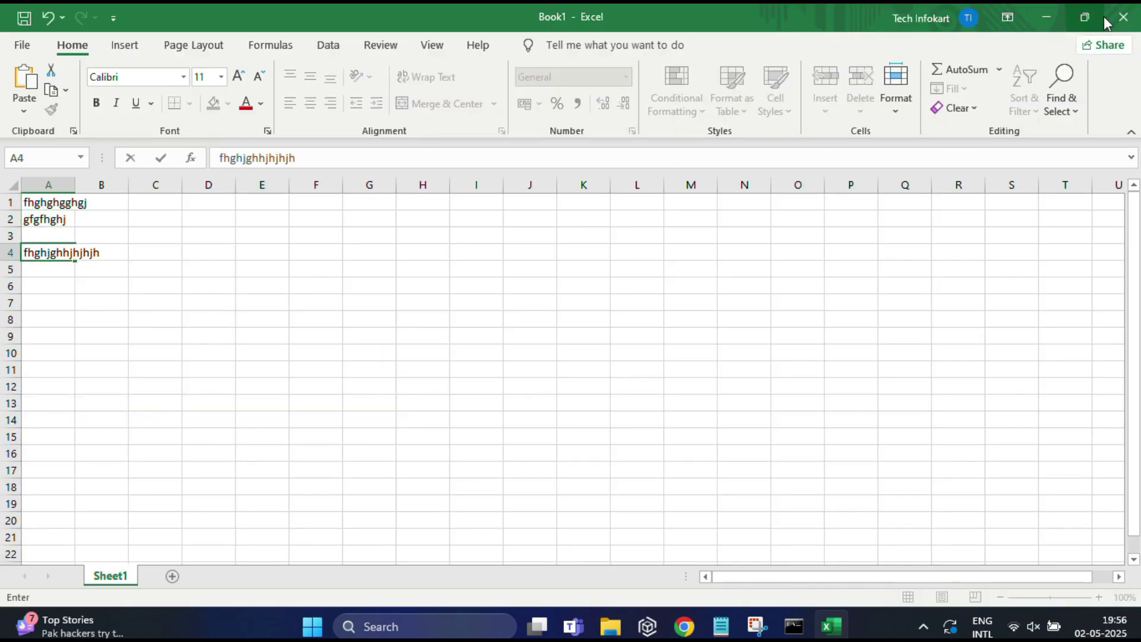
left_click(1123, 17)
left_click(627, 406)
Step: Open a blank PowerPoint presentation, click into the subtitle, then close PowerPoint
left_click(413, 626)
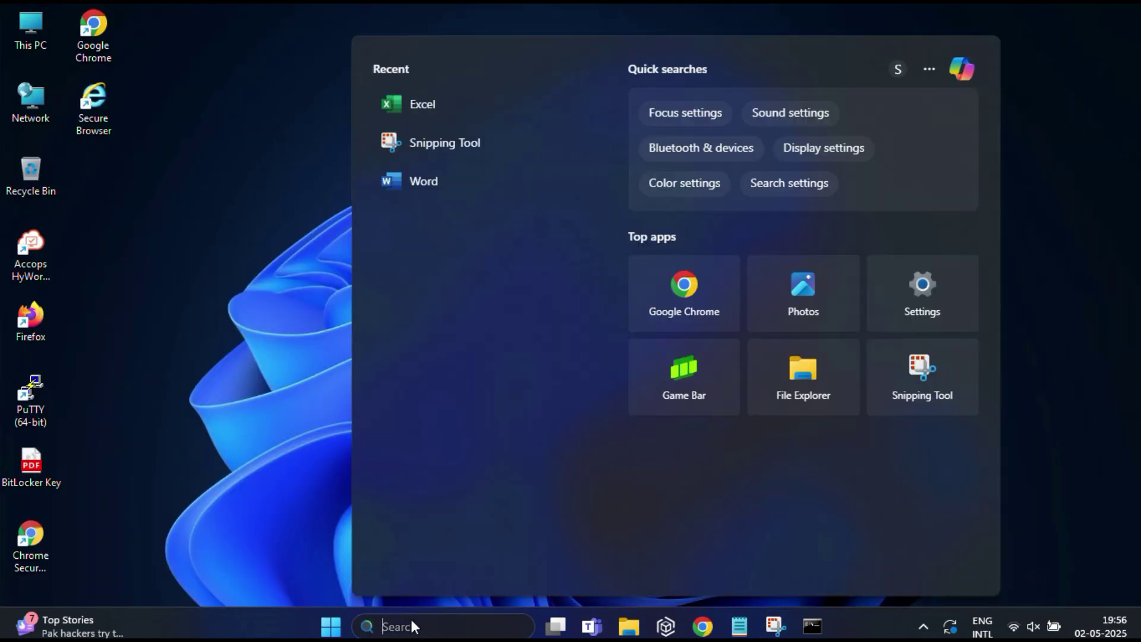
type("powerpoint")
left_click(491, 153)
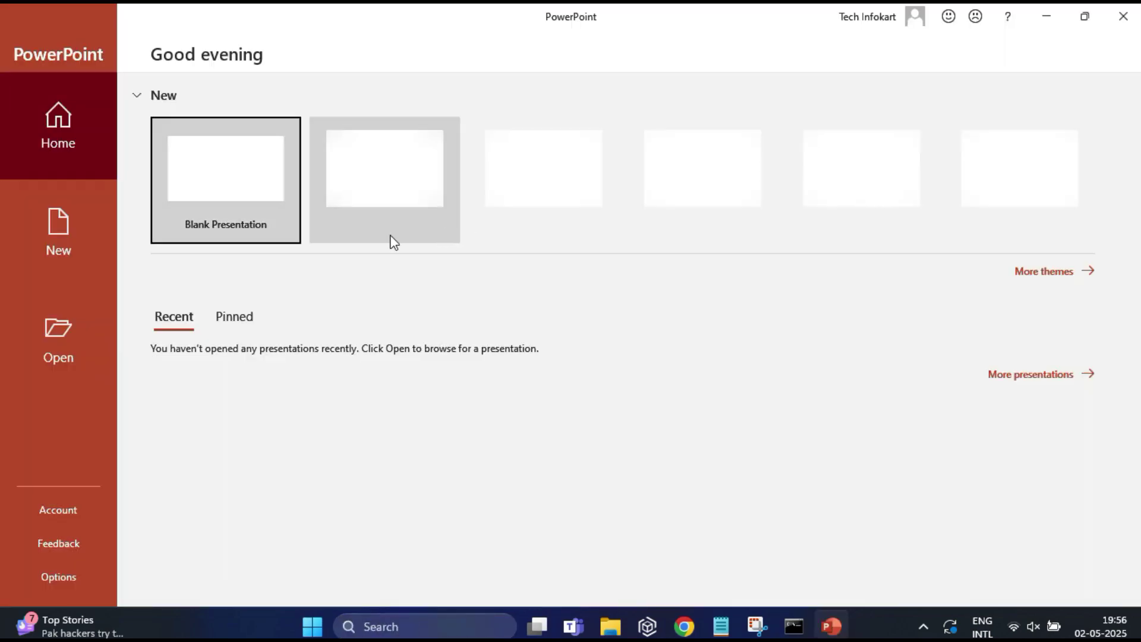
left_click(325, 231)
left_click(651, 419)
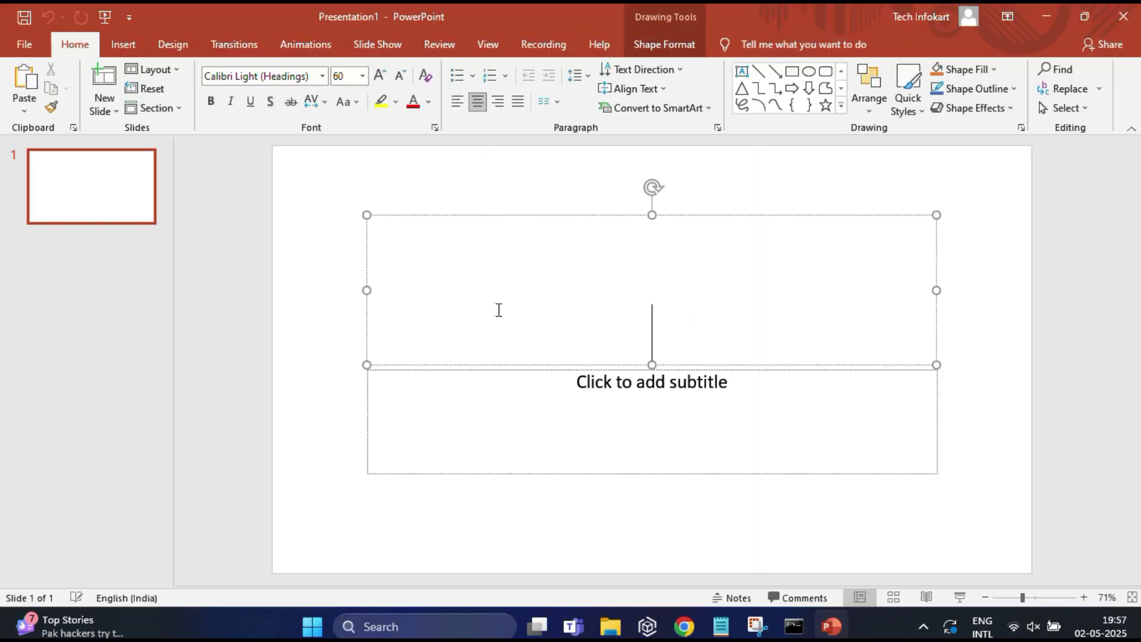
left_click(1122, 16)
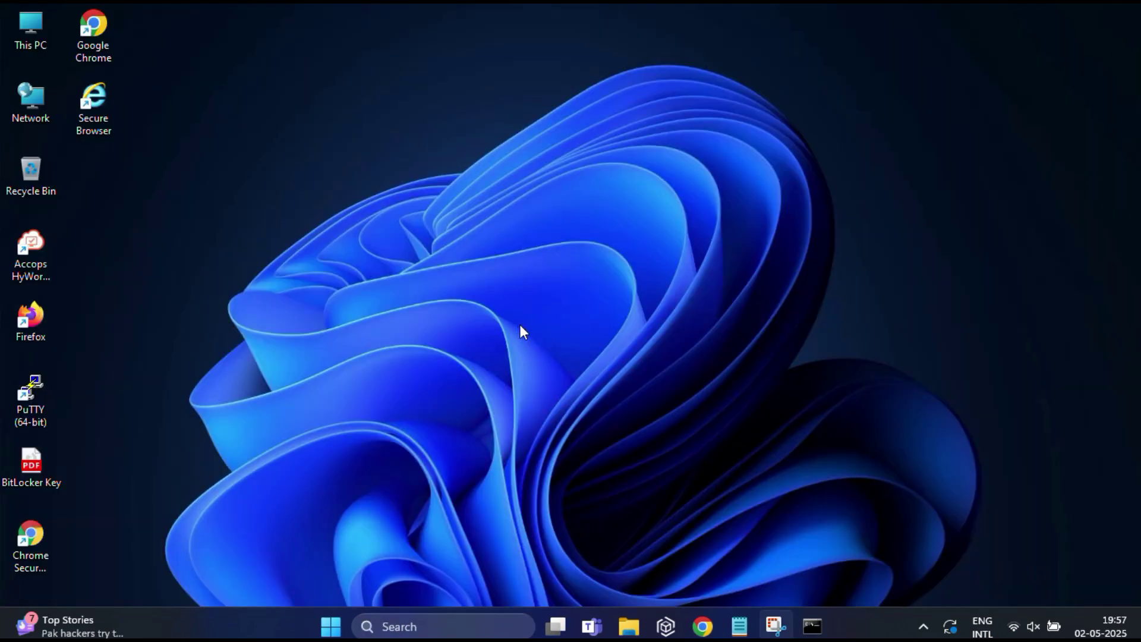